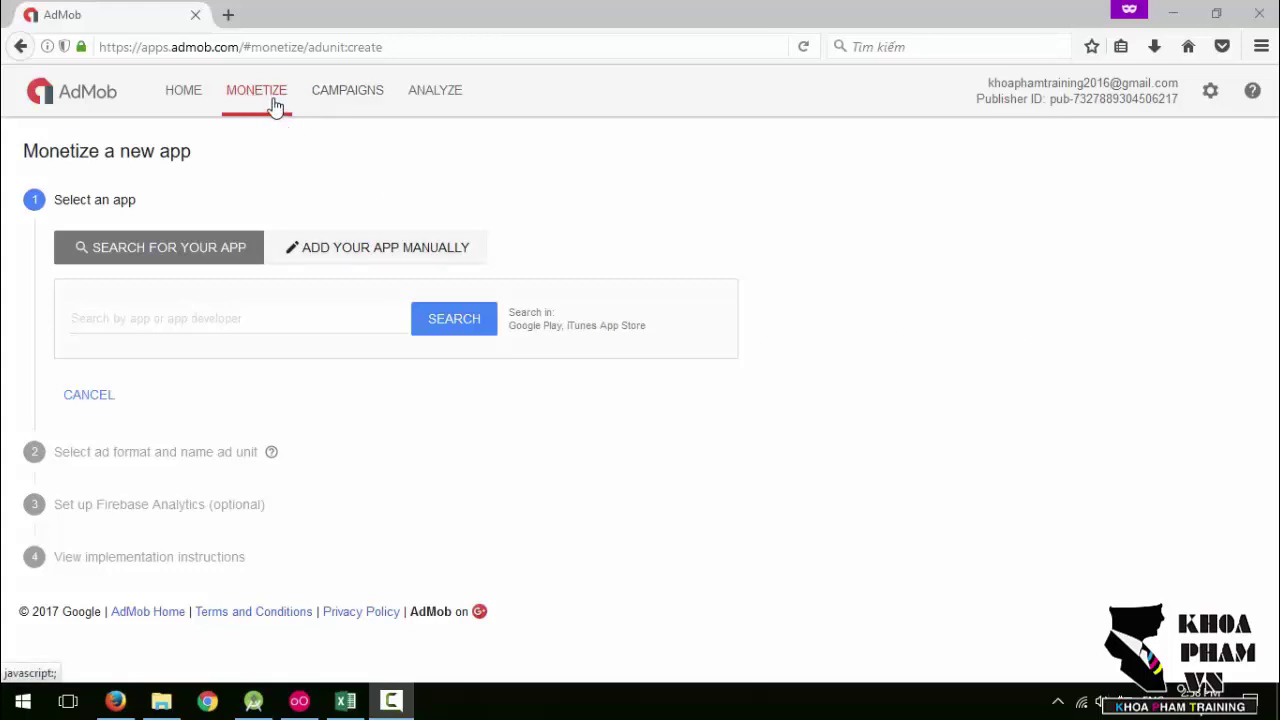
drag(23, 151, 193, 156)
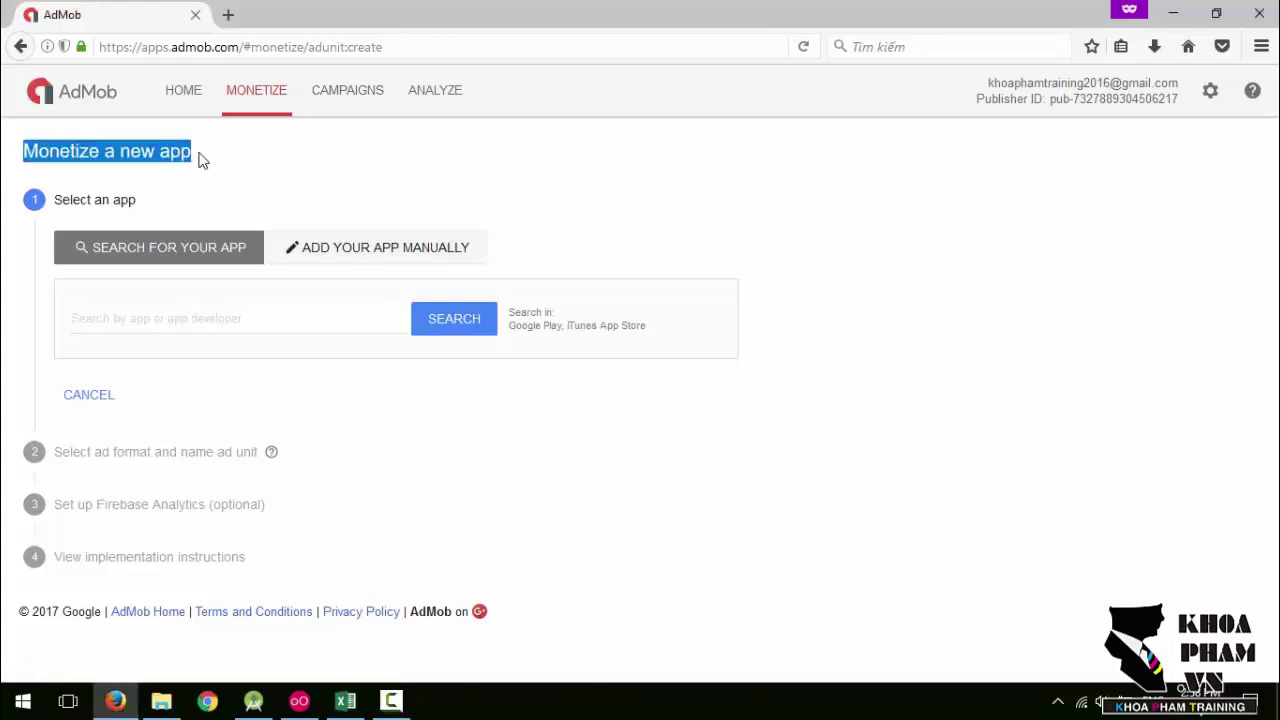
click(180, 186)
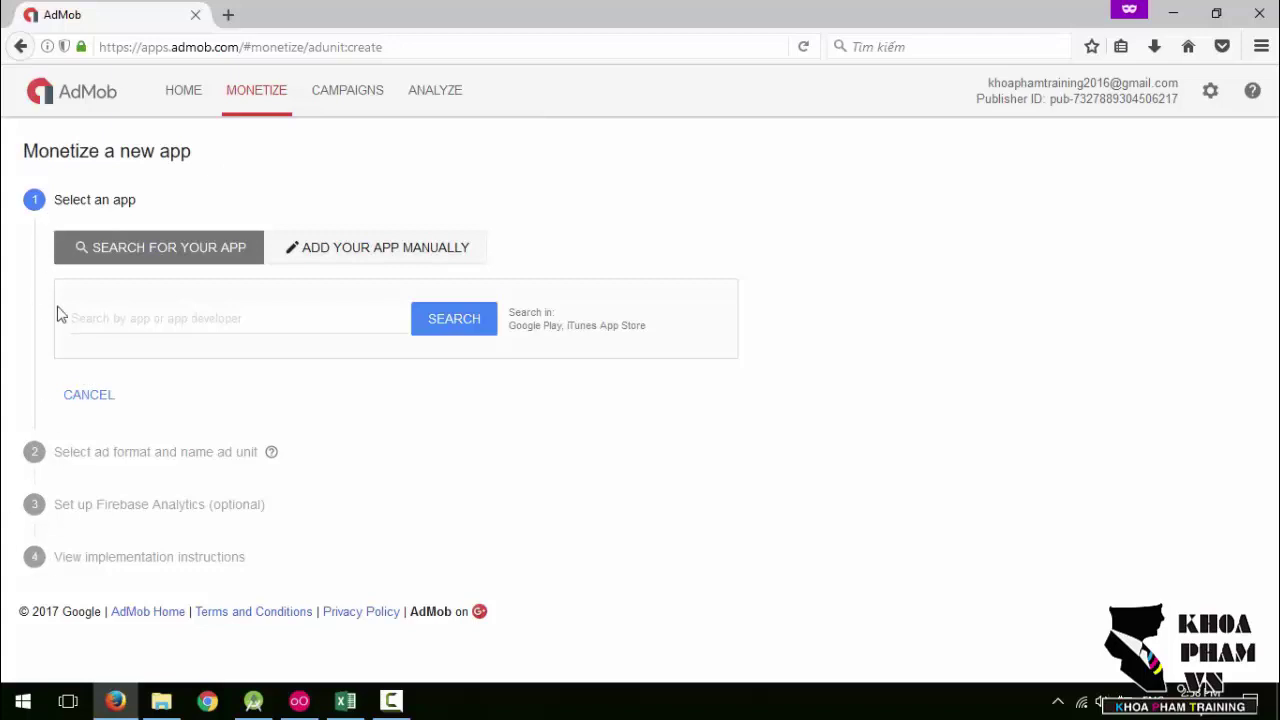
triple_click(83, 200)
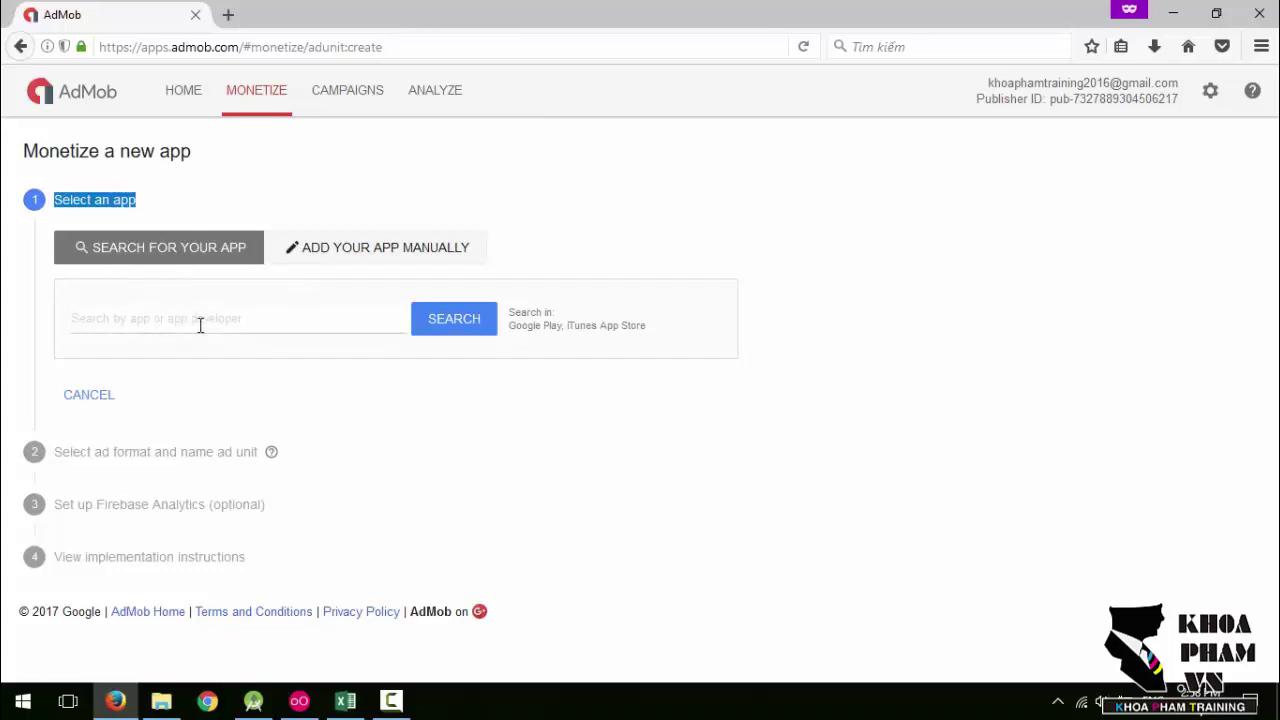
- Search the app stores for "Pokemon" in the app selection stage
click(248, 320)
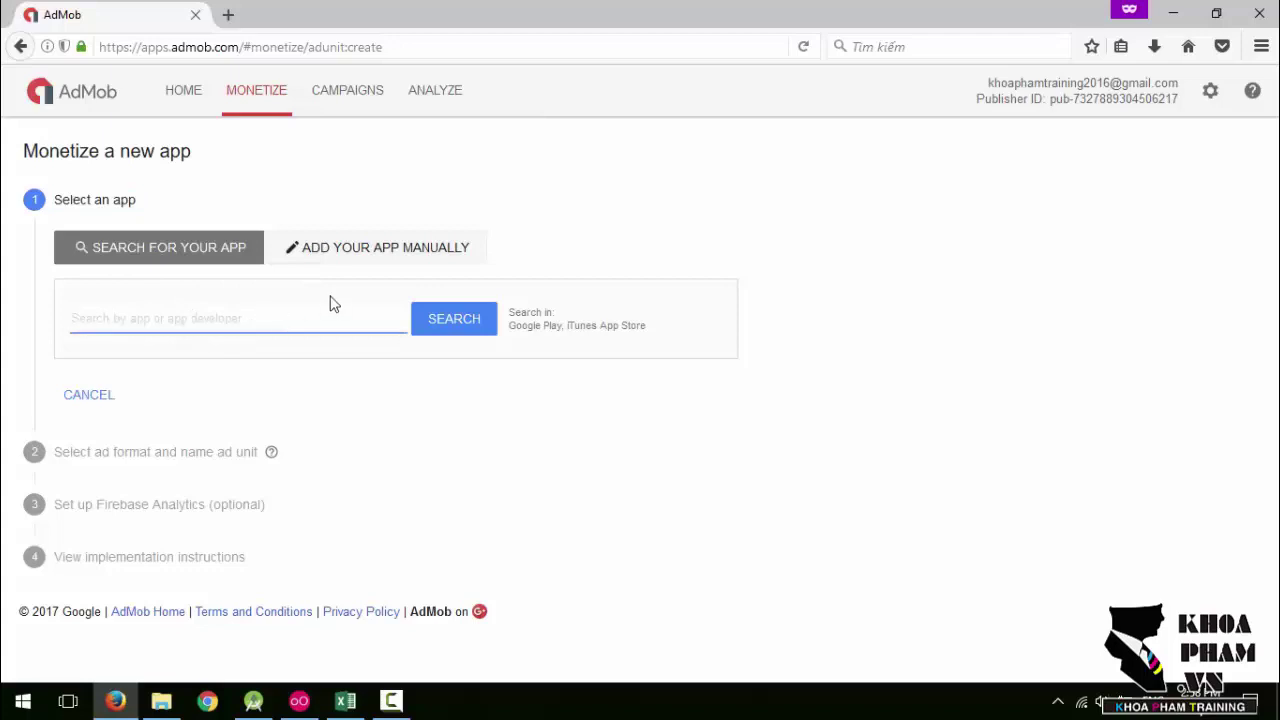
text(Po)
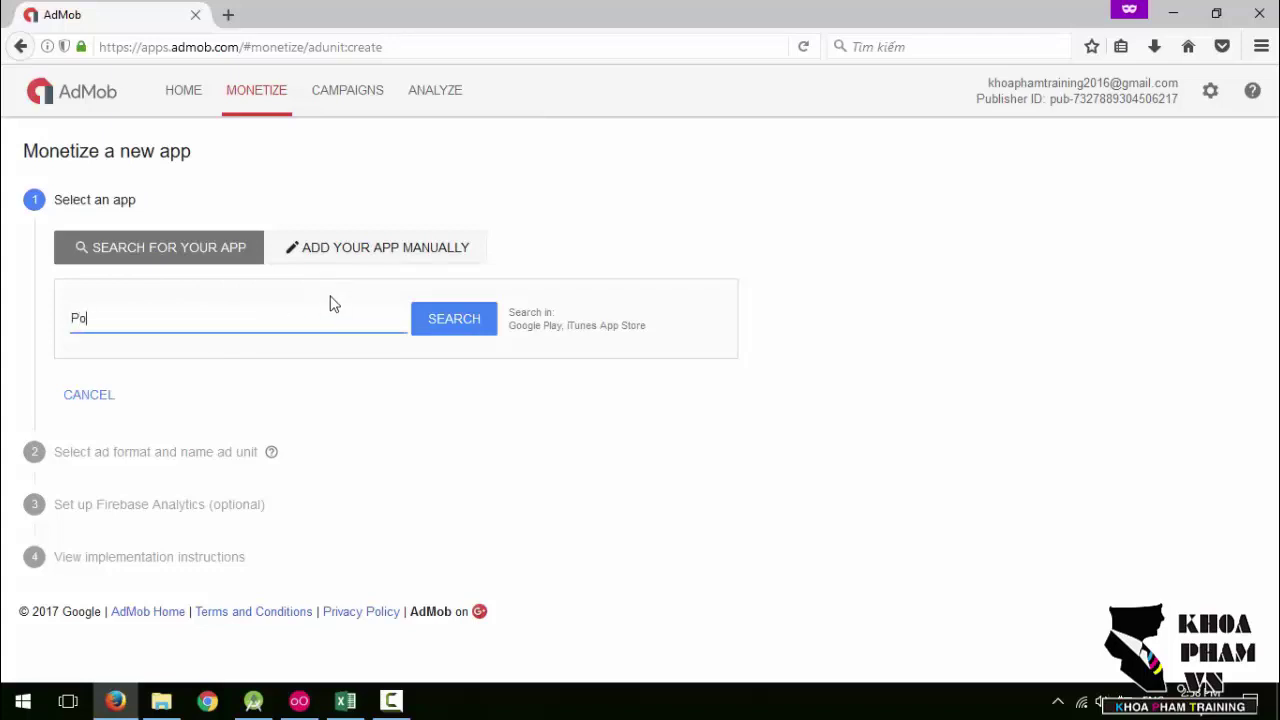
text(kemon)
click(443, 326)
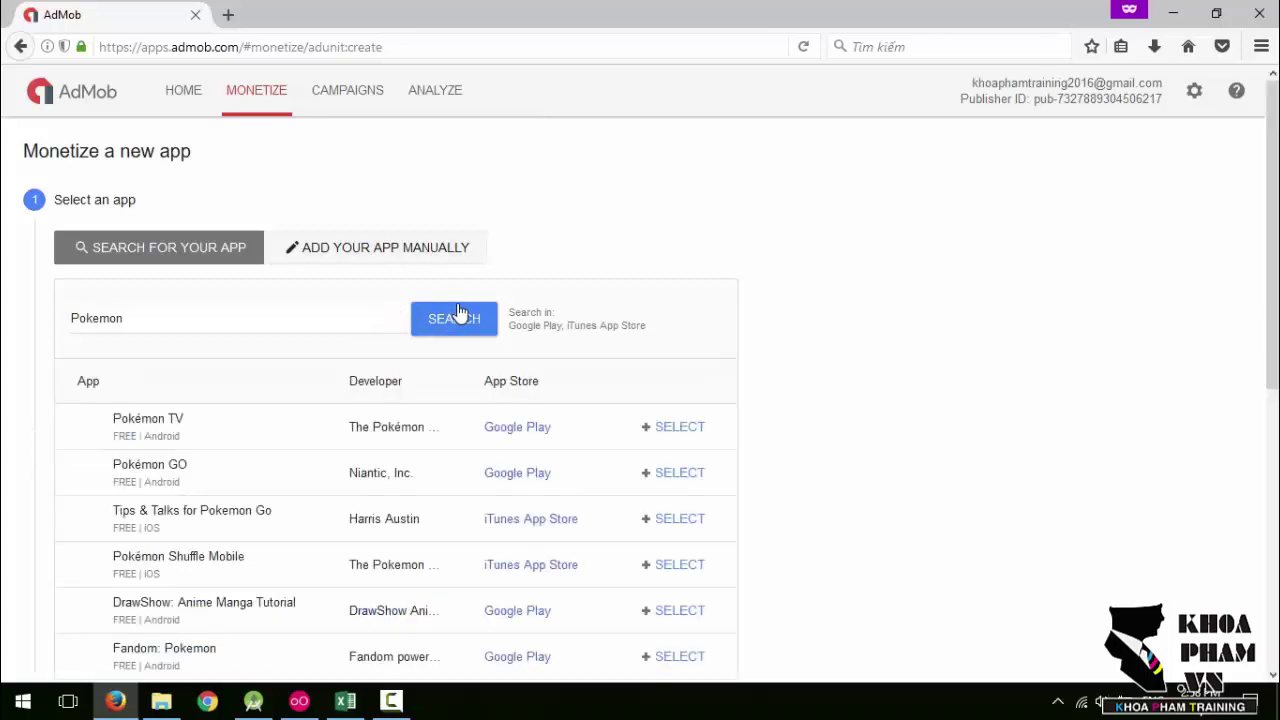
- Browse the search results, try choosing Pokémon TV for Android, and discard that choice to select a different app
scroll(343, 463, down, 2)
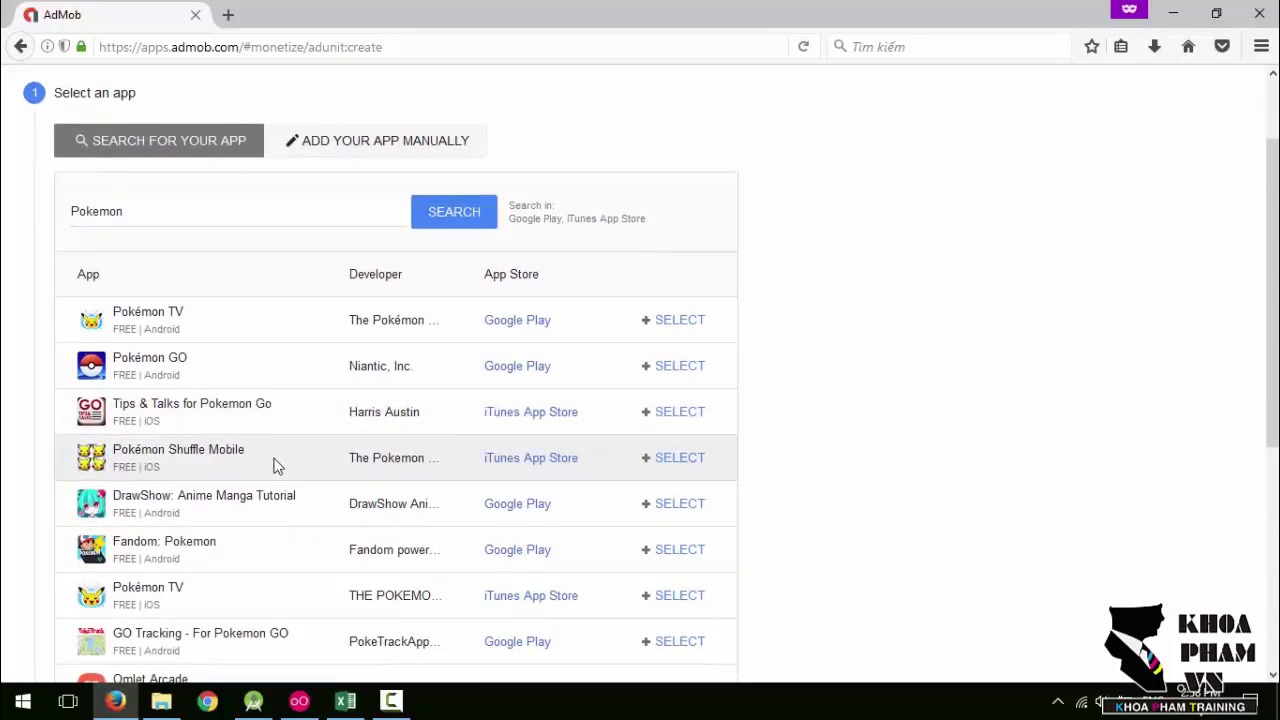
scroll(277, 466, down, 4)
scroll(290, 440, up, 4)
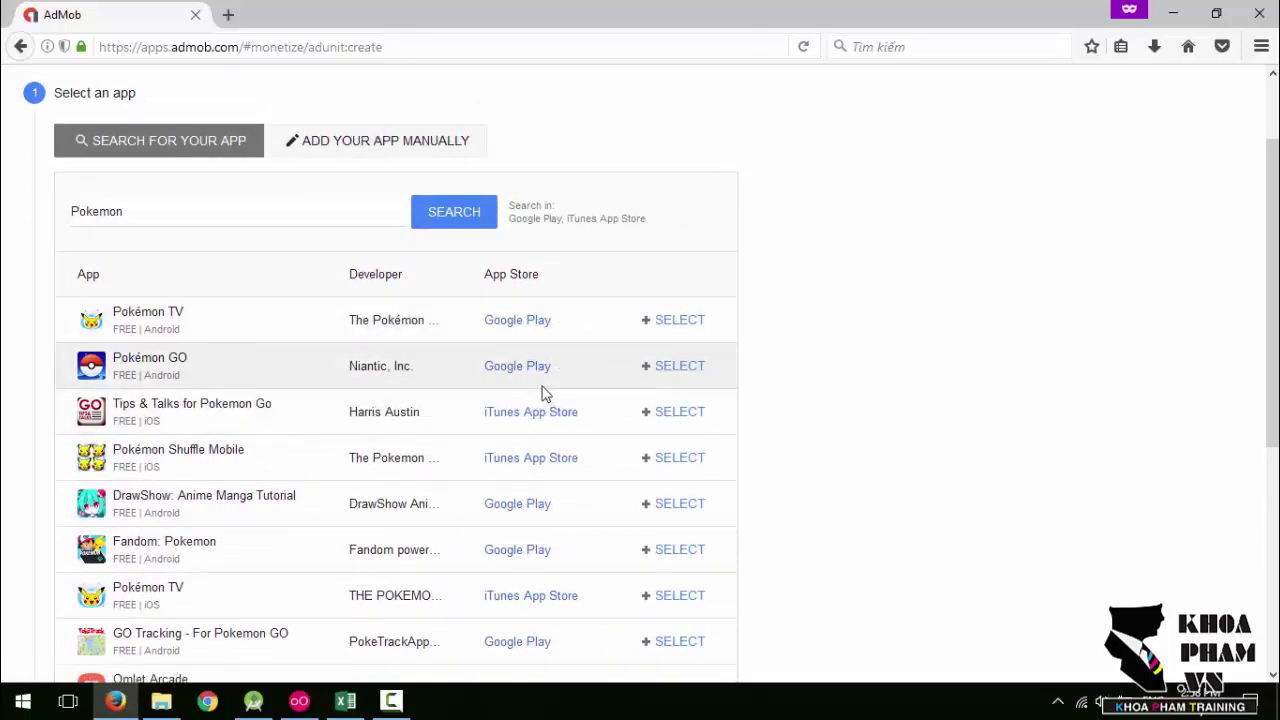
scroll(543, 395, down, 6)
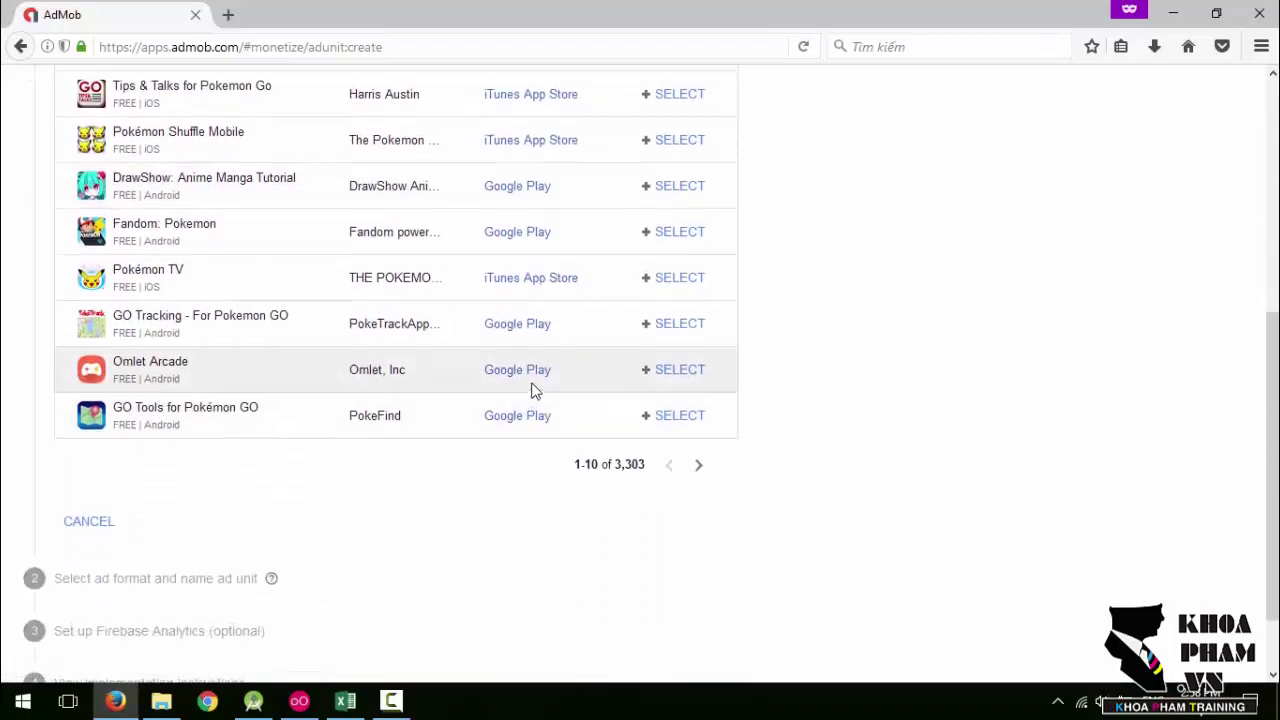
scroll(371, 194, up, 4)
scroll(403, 286, up, 4)
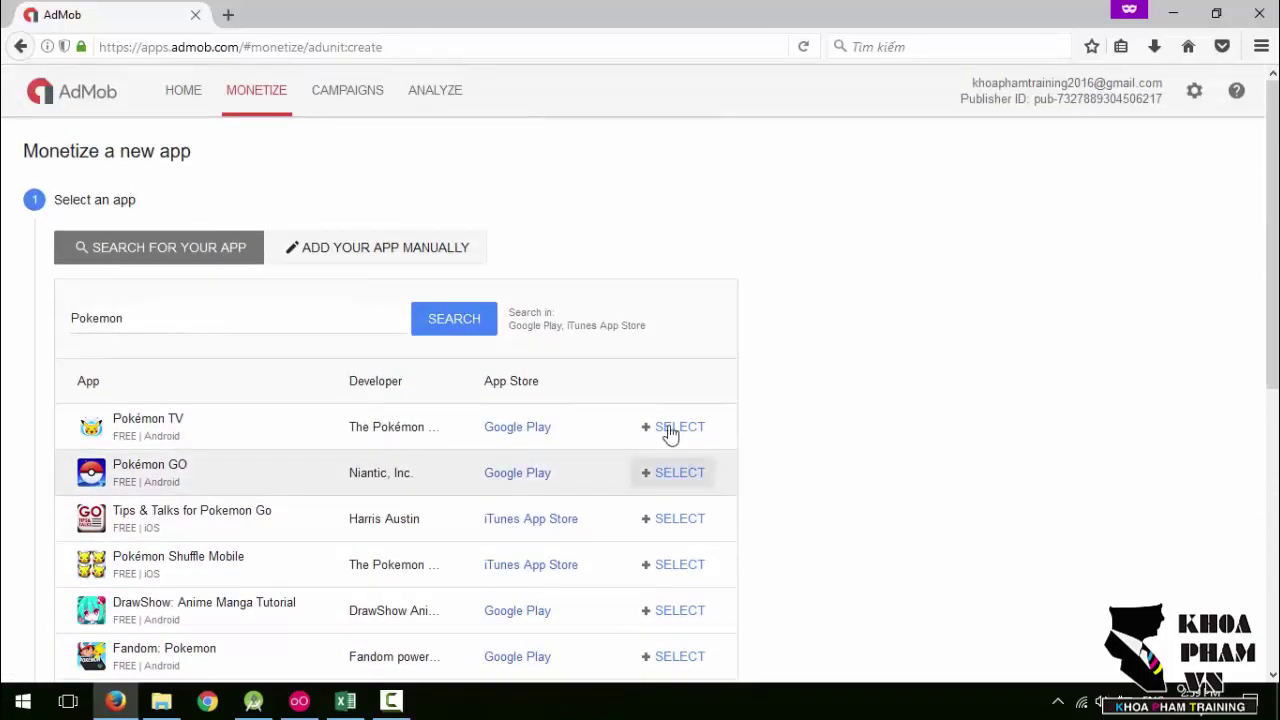
click(672, 427)
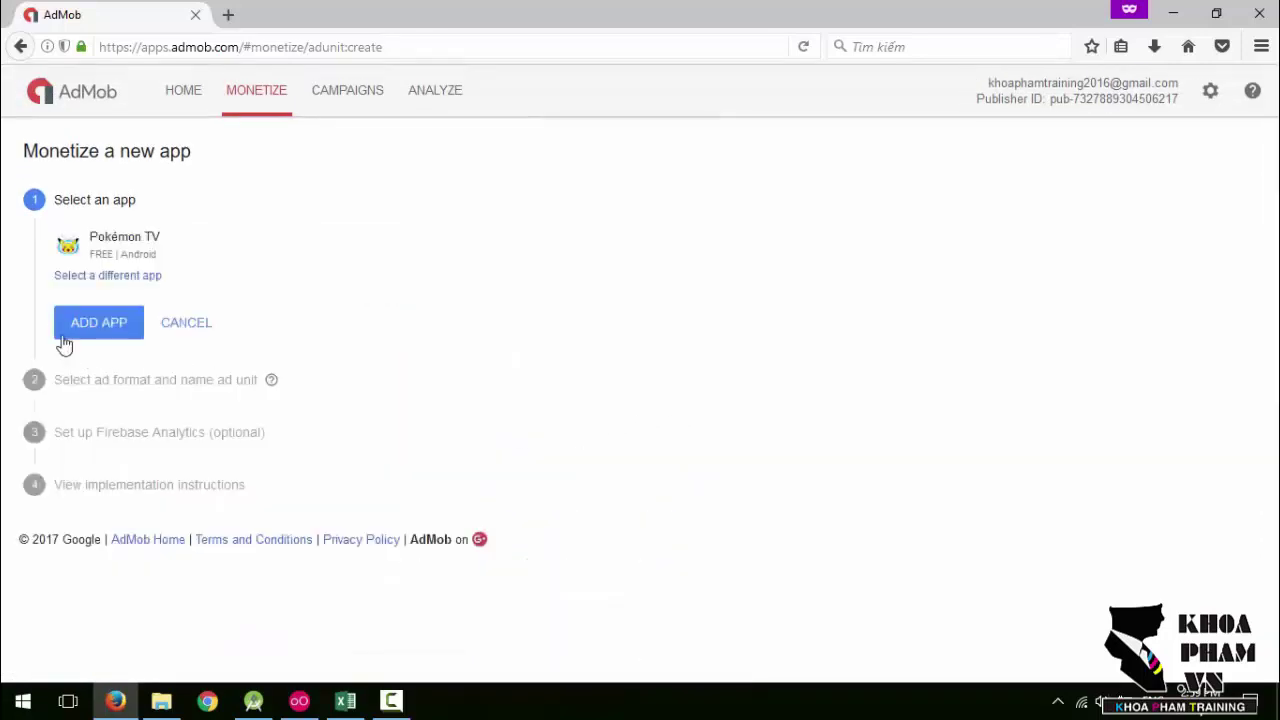
click(116, 283)
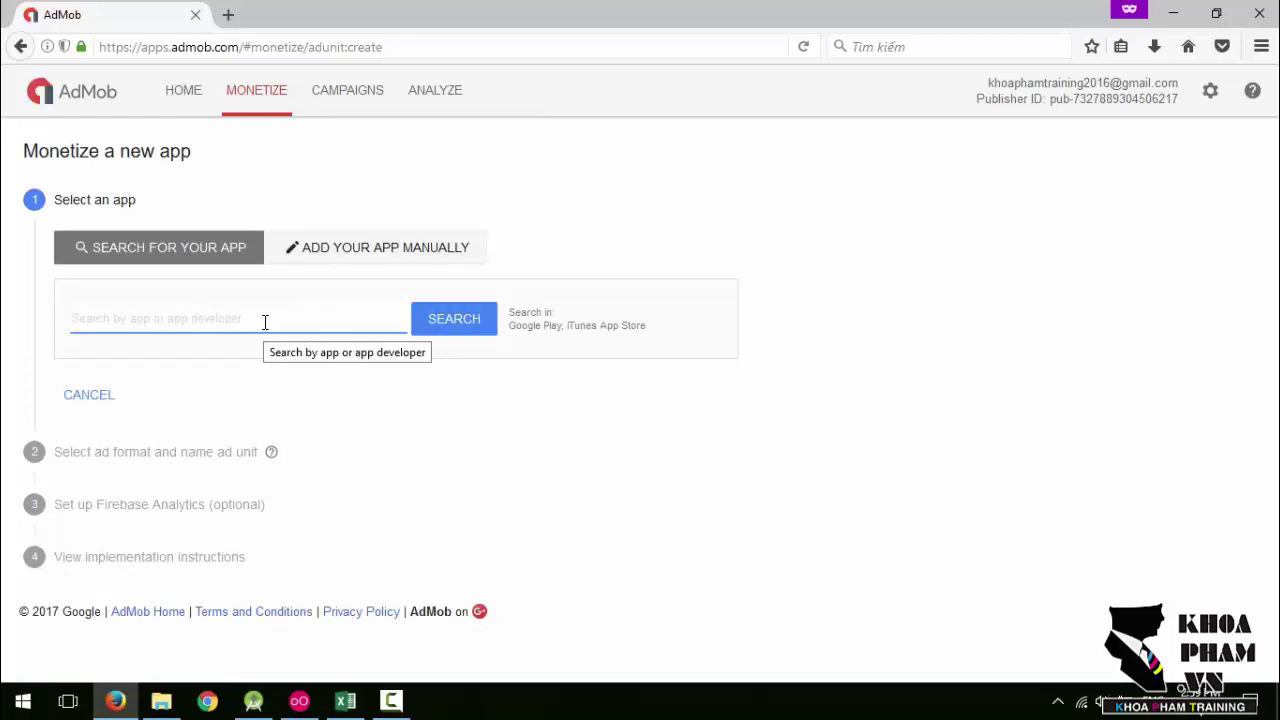
- Add an app manually with the name "Kiếm tiền ứng dụng" and the Android platform
click(318, 256)
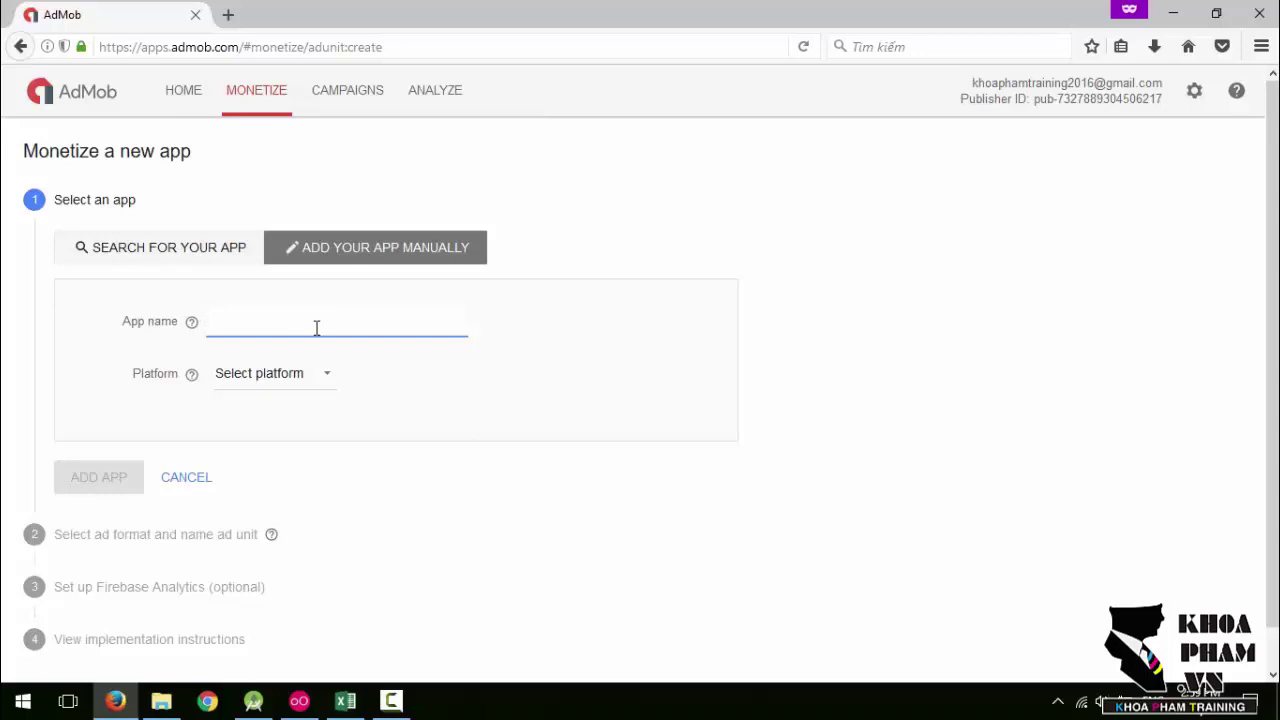
text(Kiem)
text( tien)
text( ứng dụng)
click(293, 379)
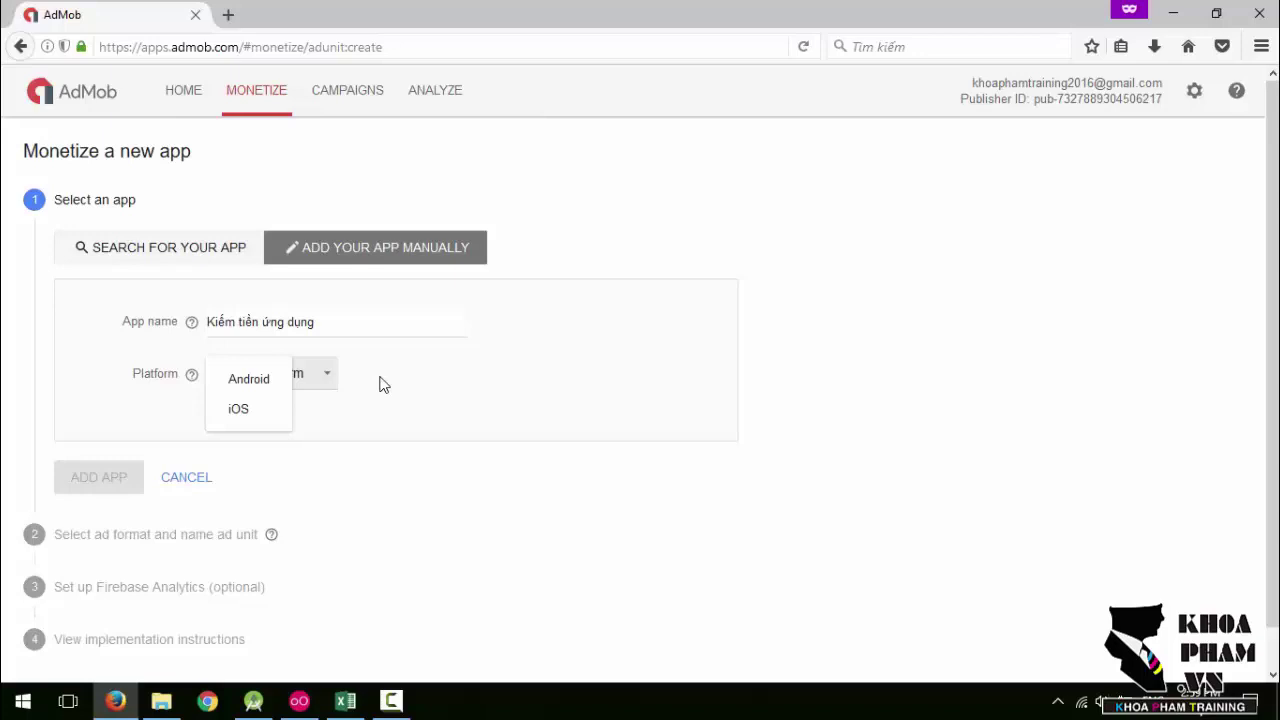
click(271, 385)
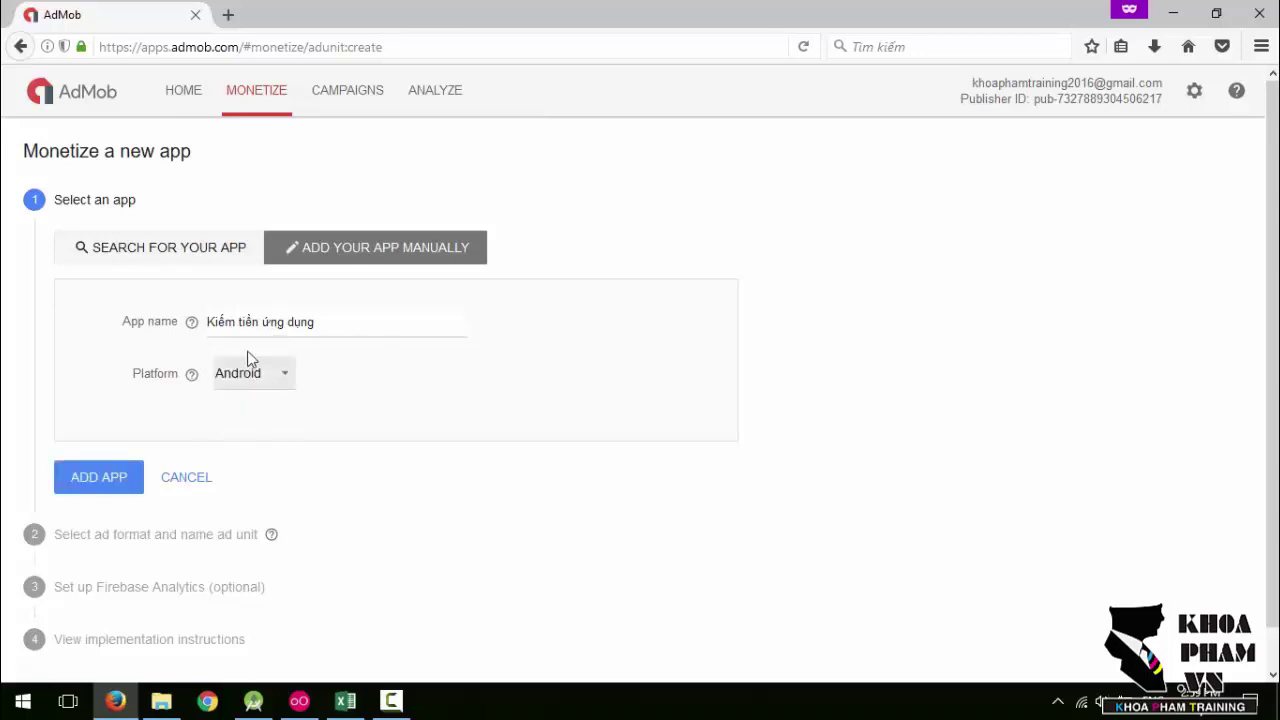
click(115, 487)
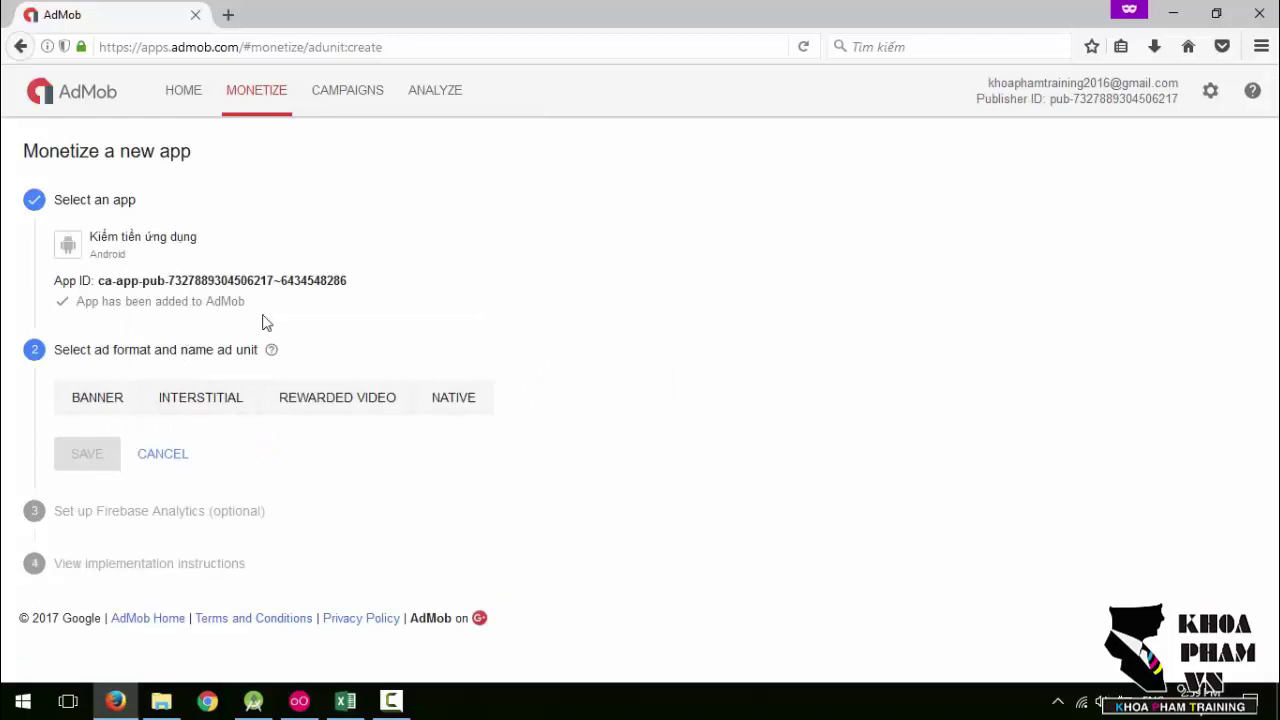
- Enlarge the page and examine the App ID and name of the newly added app
key(ctrl+plus)
key(ctrl+plus)
key(ctrl+plus)
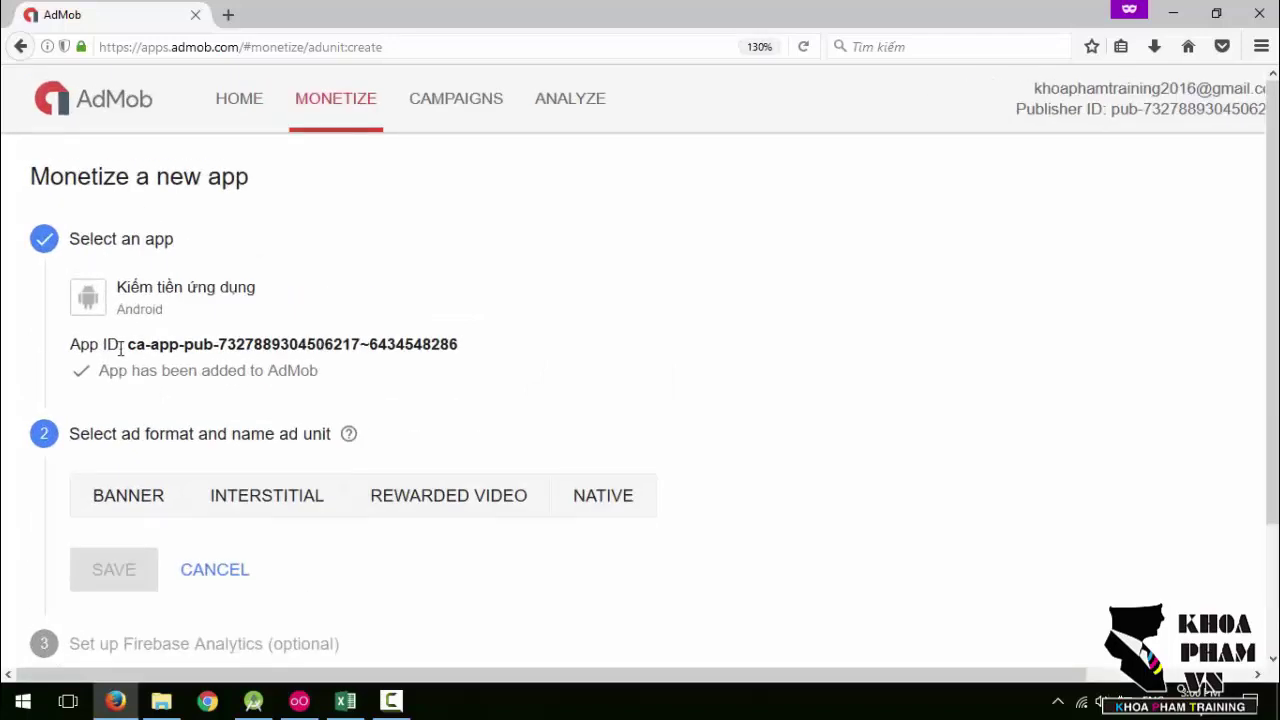
drag(72, 346, 121, 345)
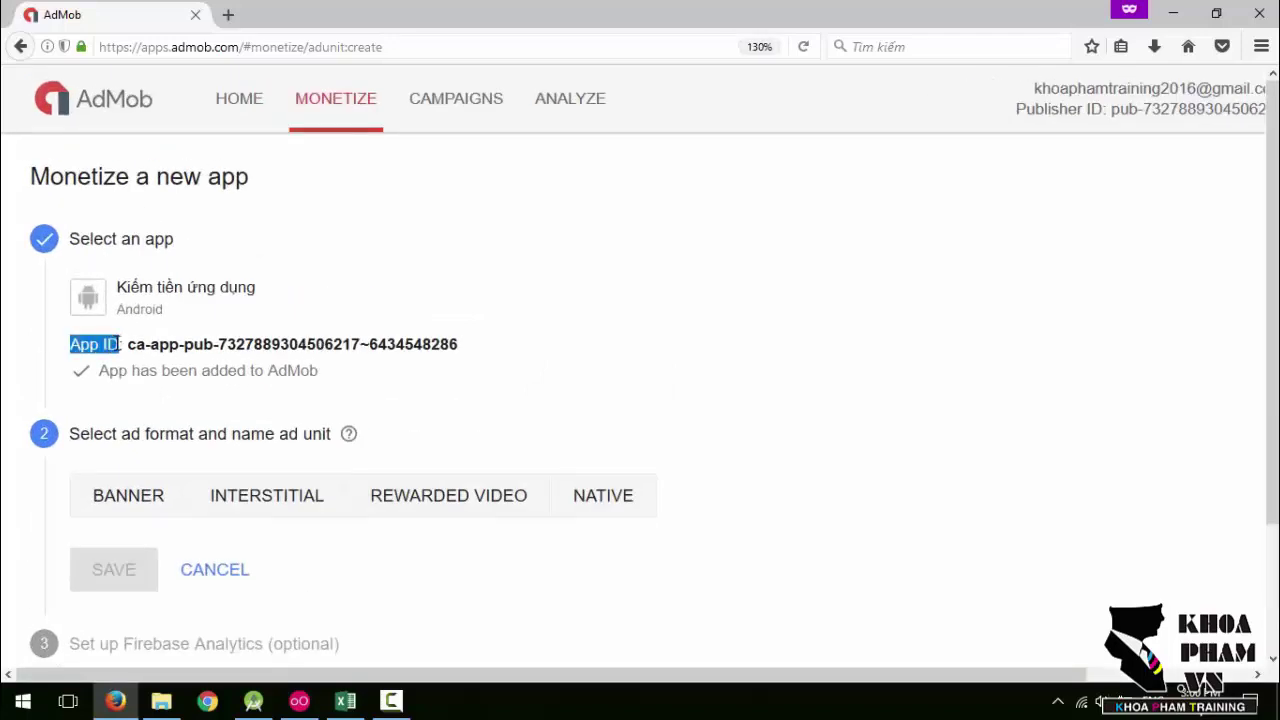
click(122, 344)
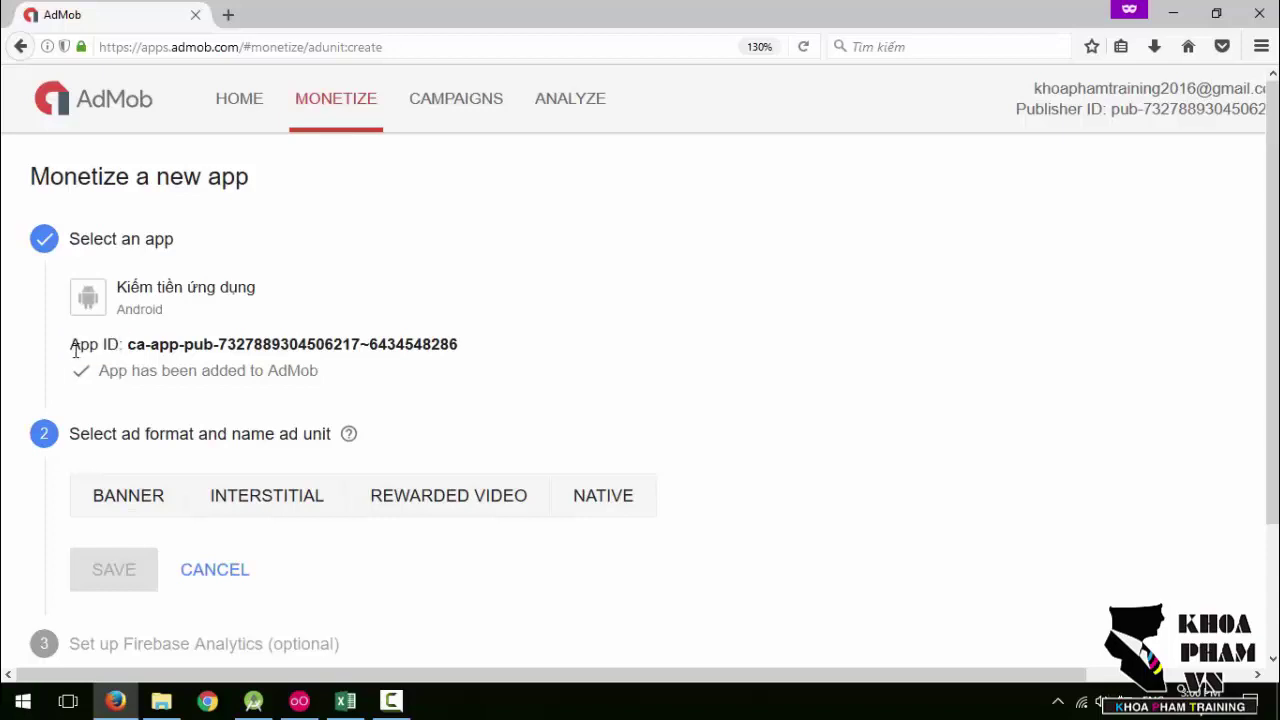
drag(72, 344, 497, 337)
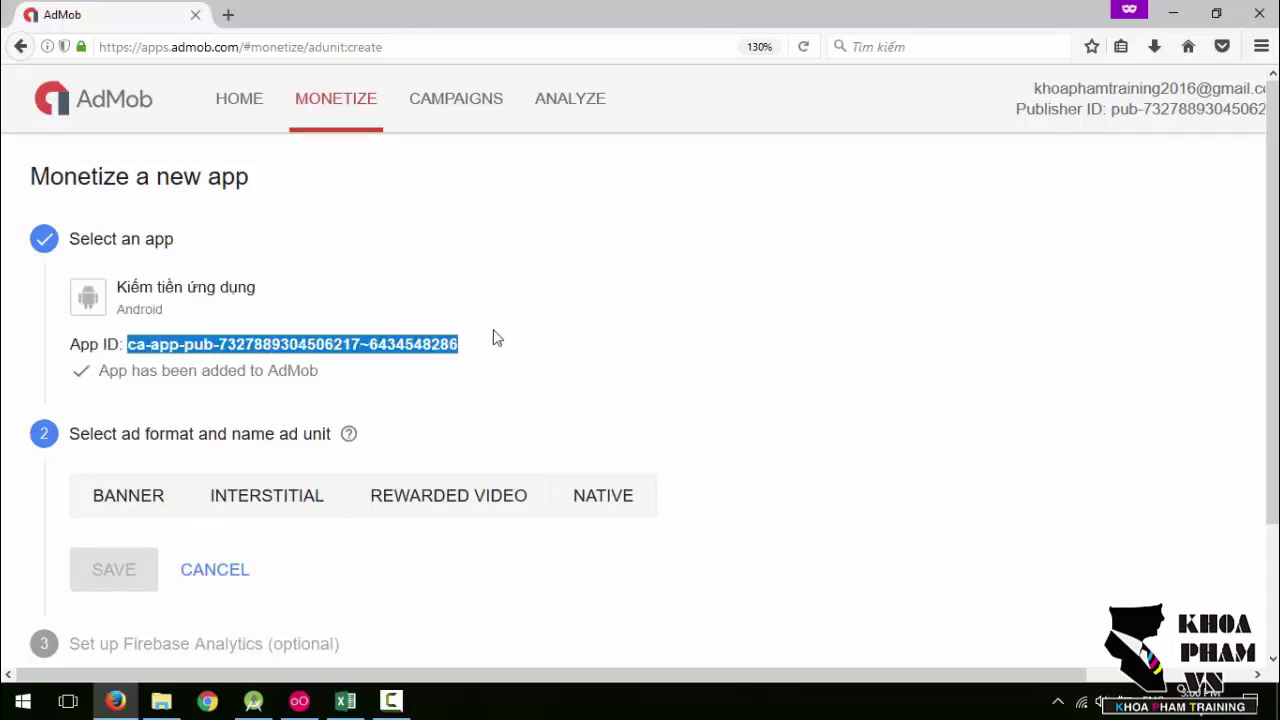
click(488, 338)
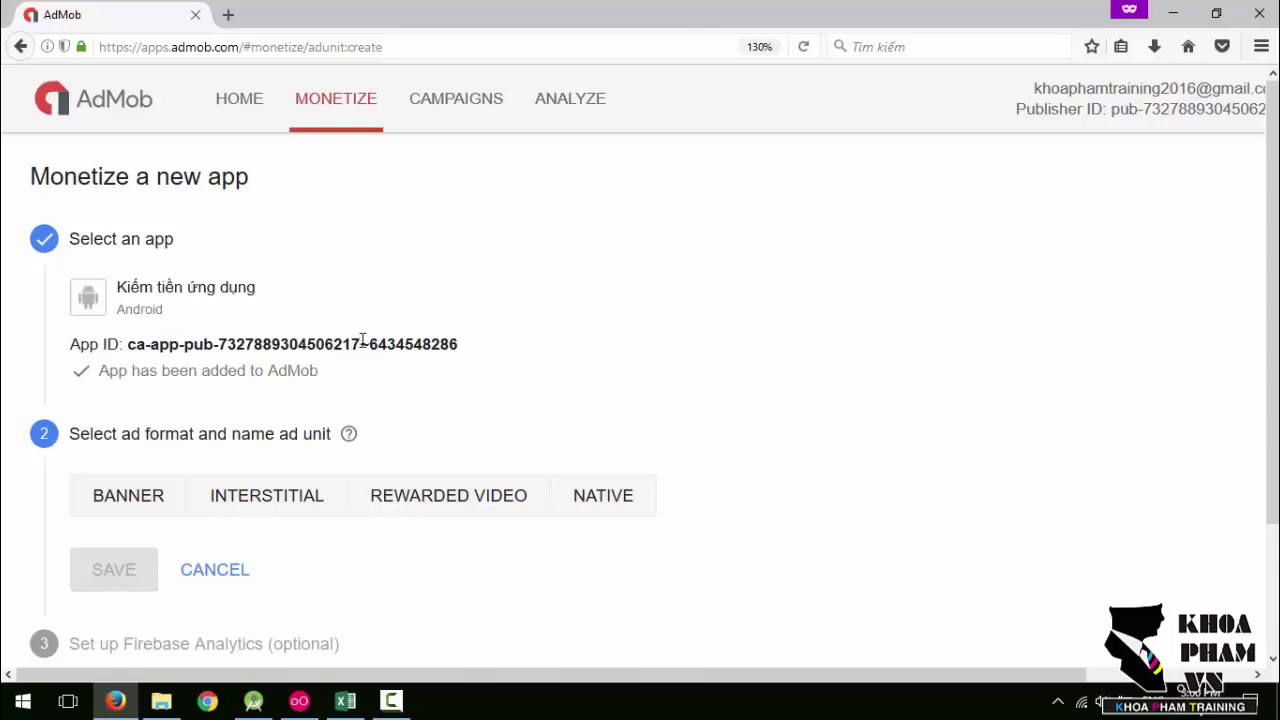
drag(360, 344, 372, 346)
drag(466, 351, 128, 344)
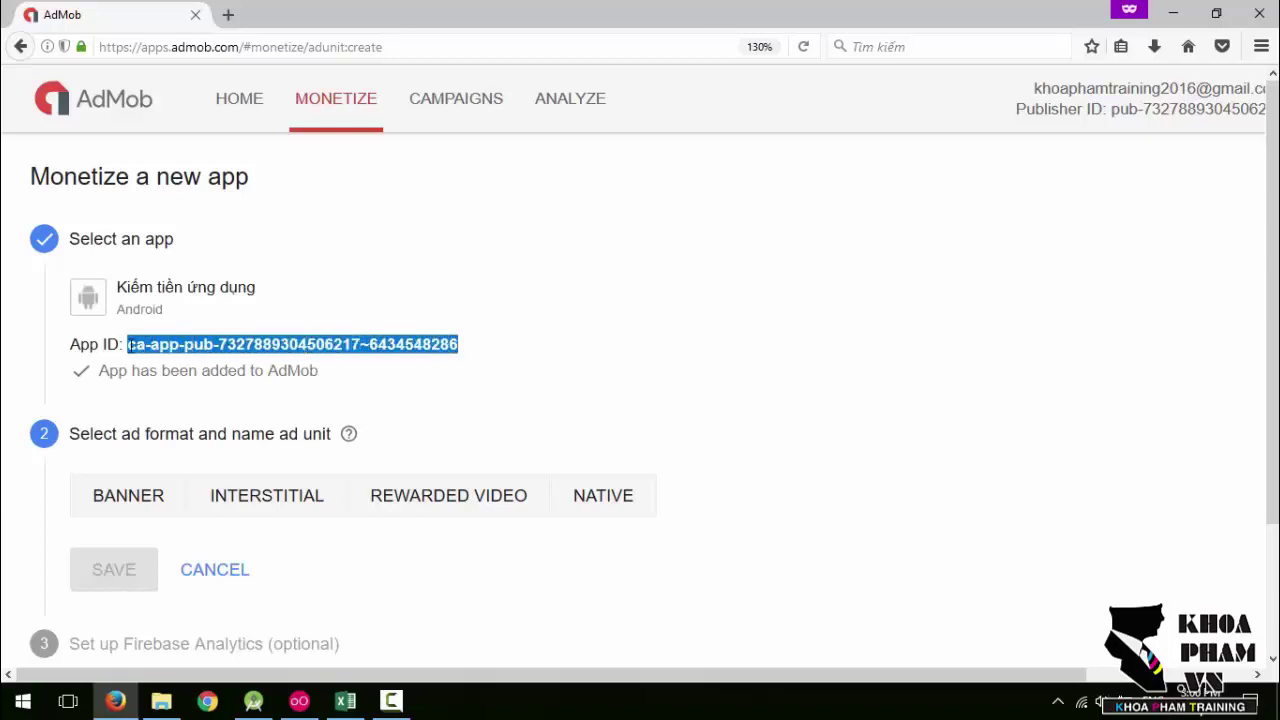
drag(128, 344, 128, 344)
click(604, 356)
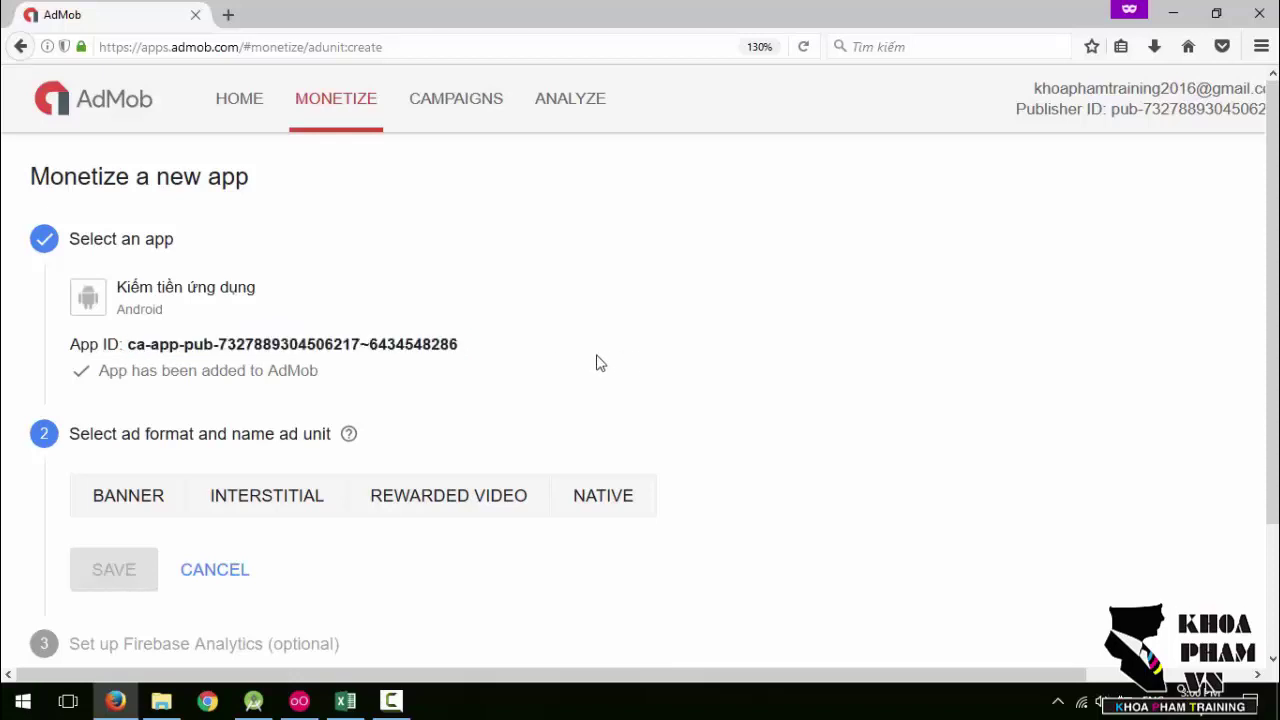
scroll(130, 277, down, 3)
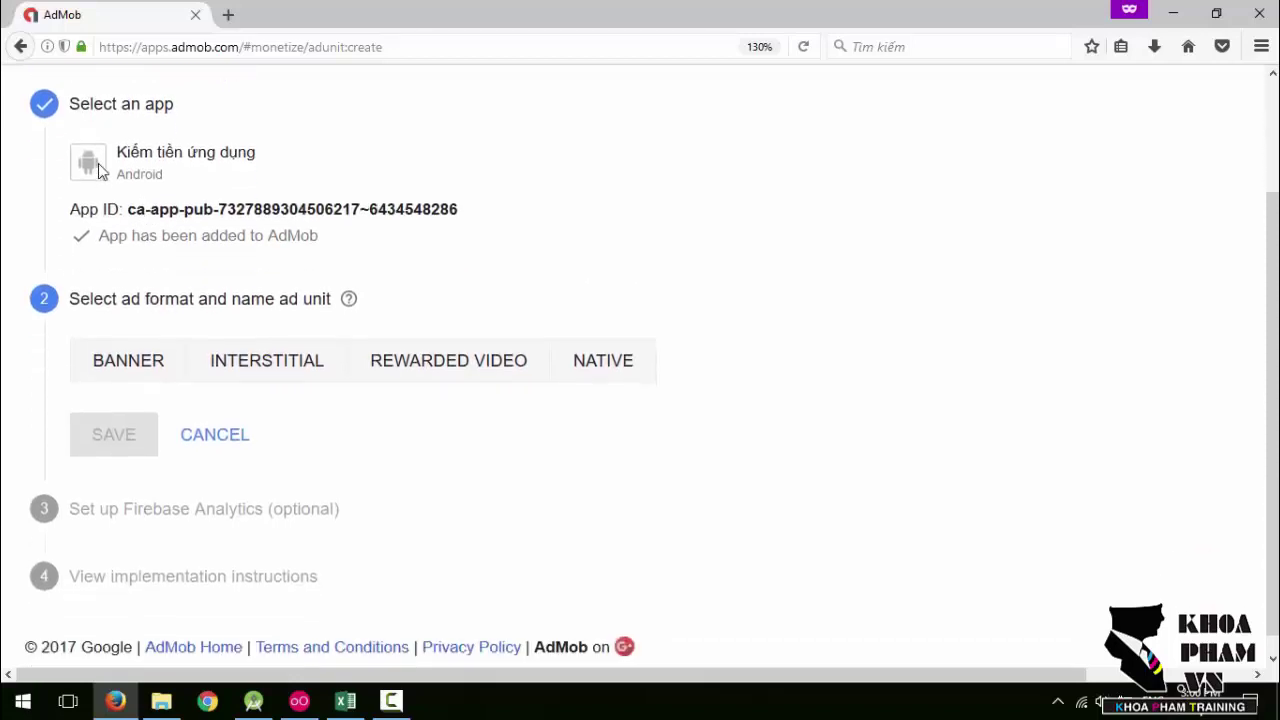
triple_click(186, 152)
click(155, 174)
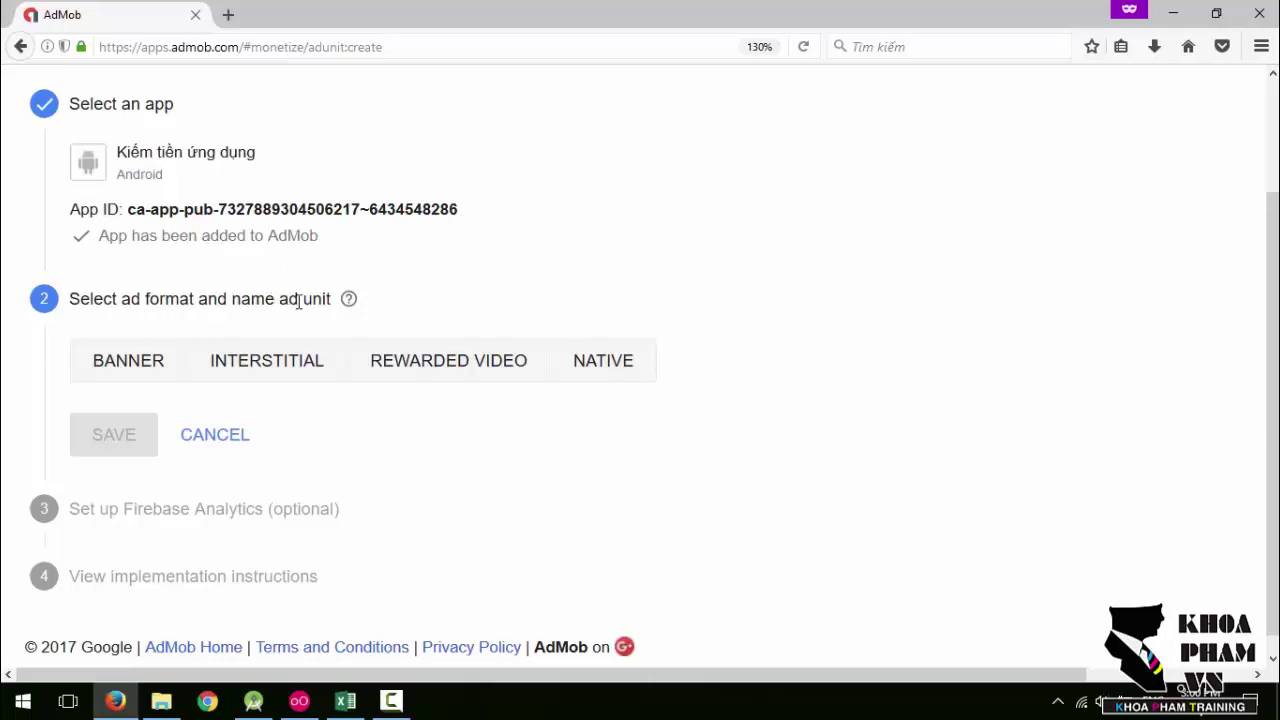
- Choose the Banner ad format at a page zoom of 110% and view the help for its ad type setting
click(93, 379)
scroll(268, 307, down, 2)
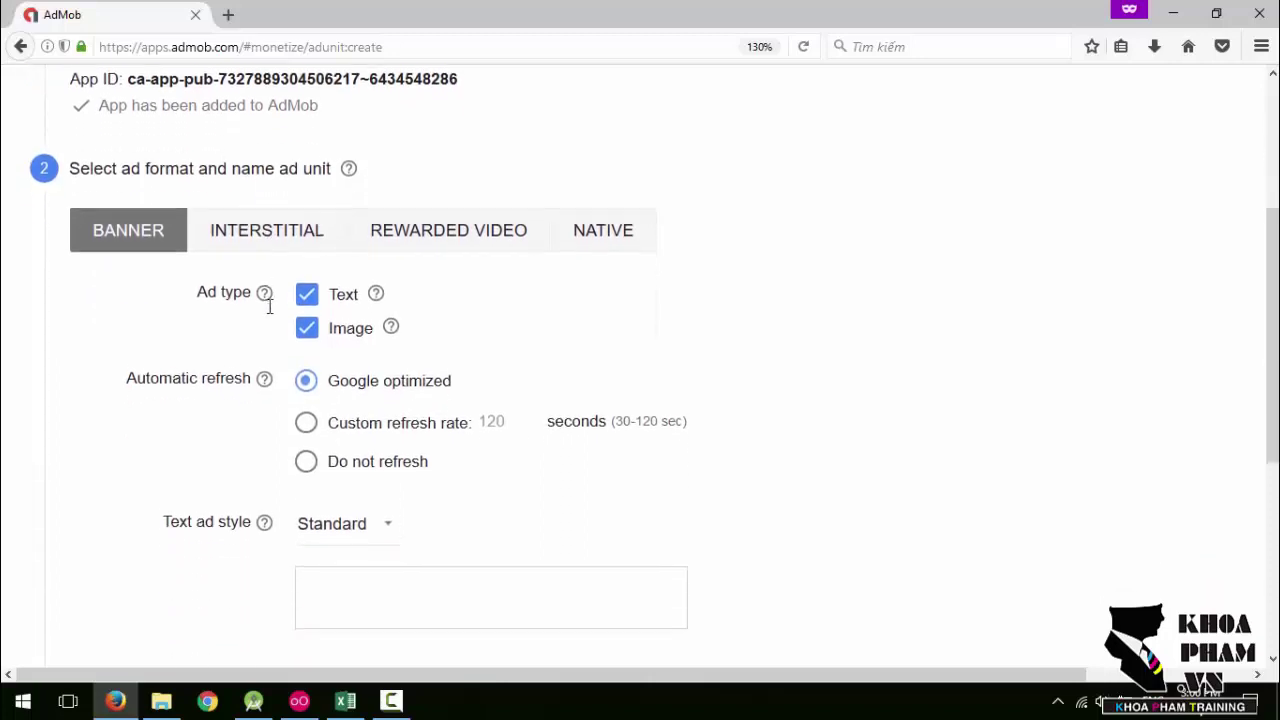
key(ctrl+minus)
key(ctrl+minus)
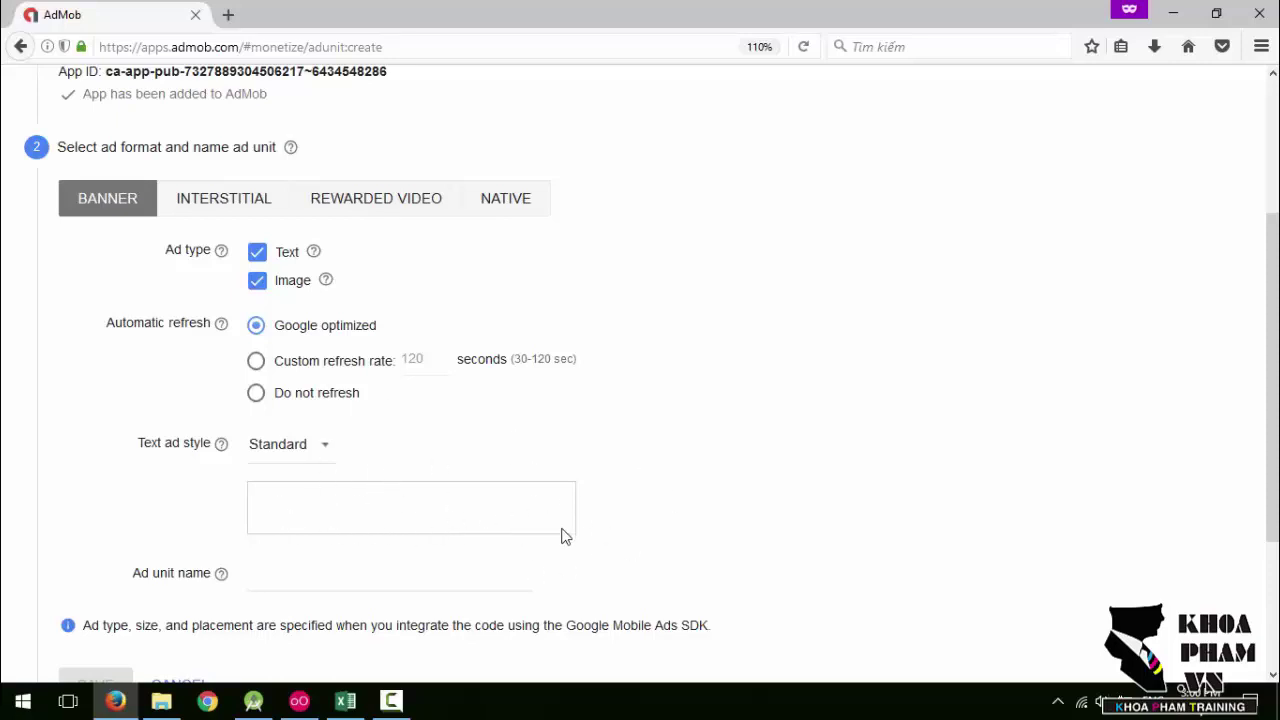
click(221, 251)
mouse_move(221, 257)
- Try clearing the Image and Text ad types of the banner, and enable both again
click(257, 283)
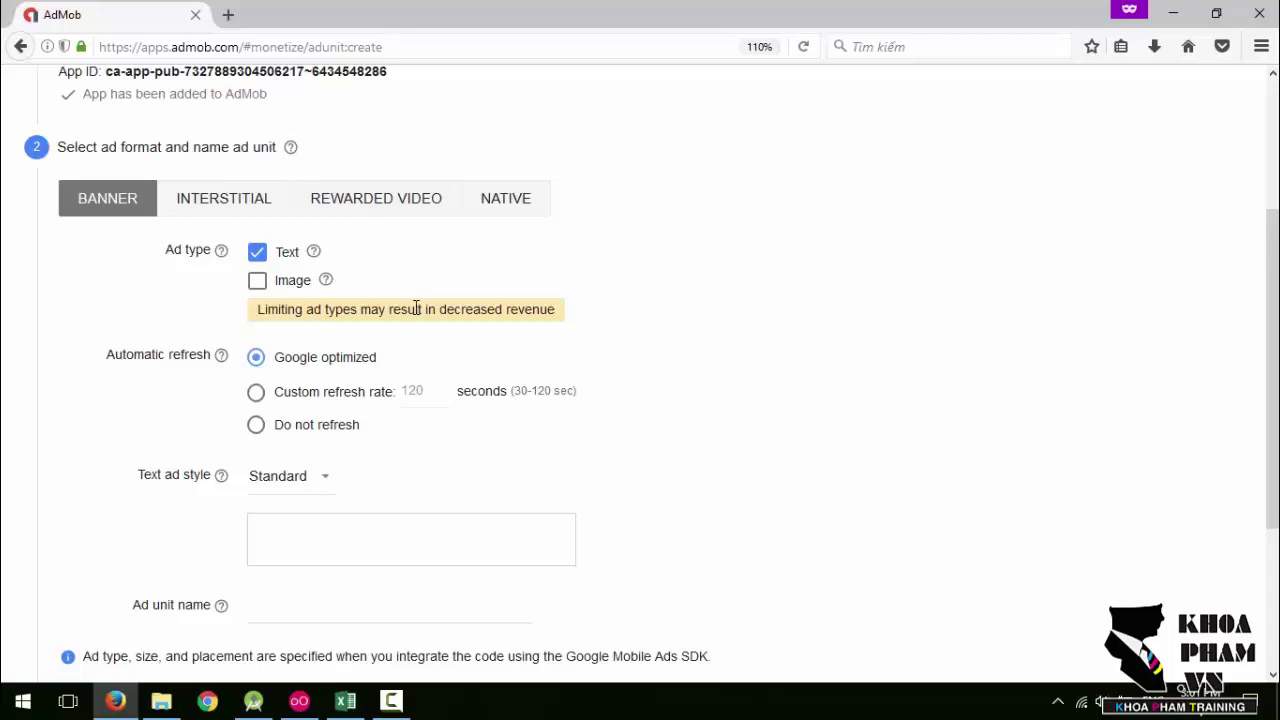
click(259, 282)
click(283, 254)
click(261, 284)
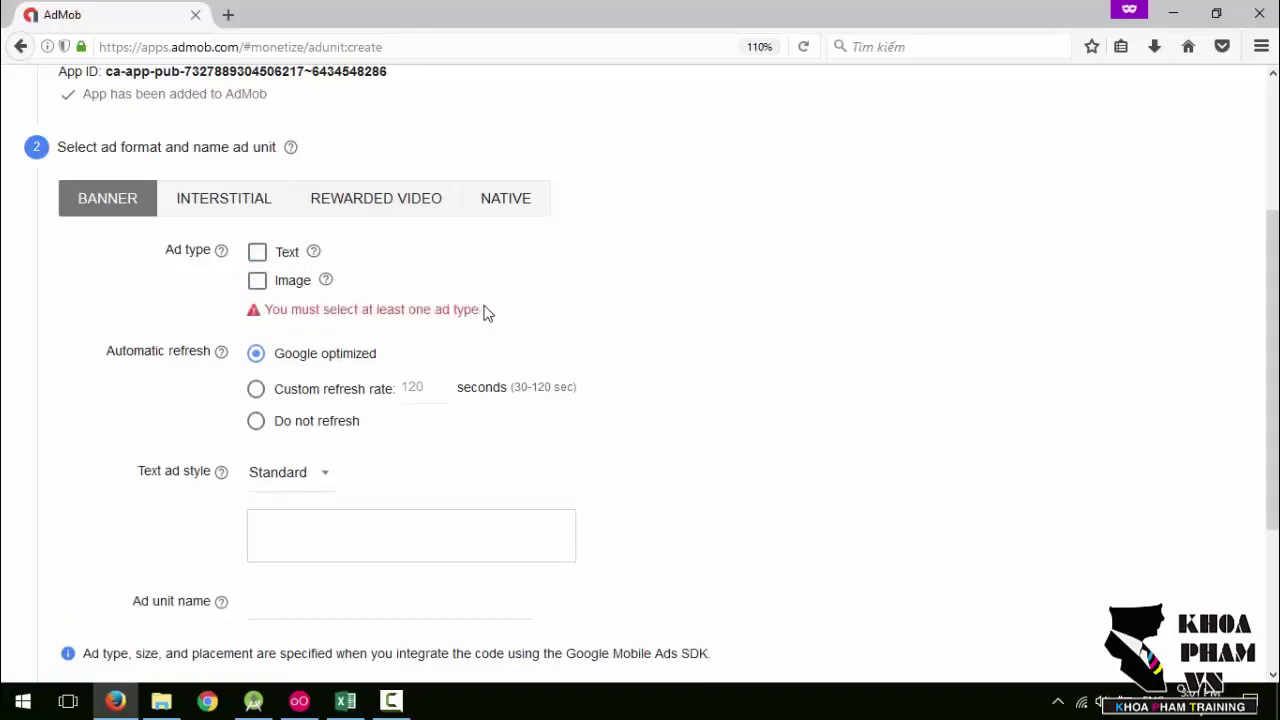
click(259, 282)
click(258, 255)
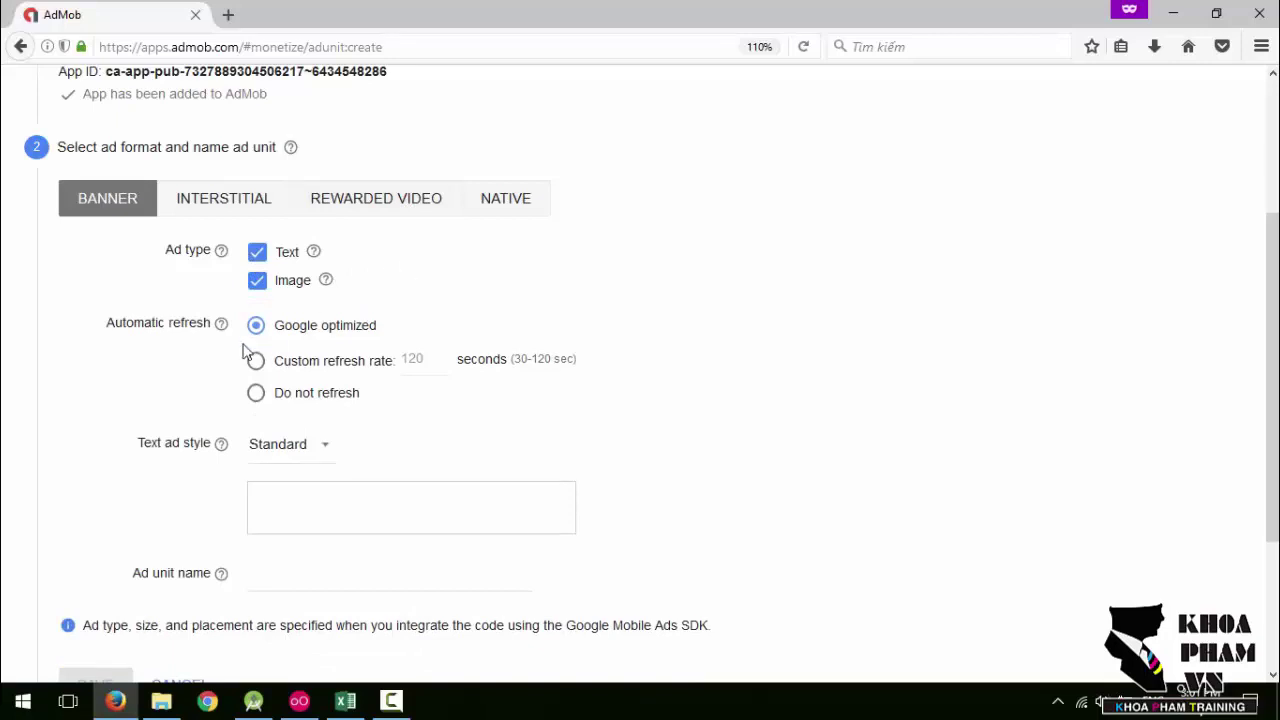
- Review the banner's automatic refresh options and switch to a custom refresh rate
drag(106, 323, 214, 334)
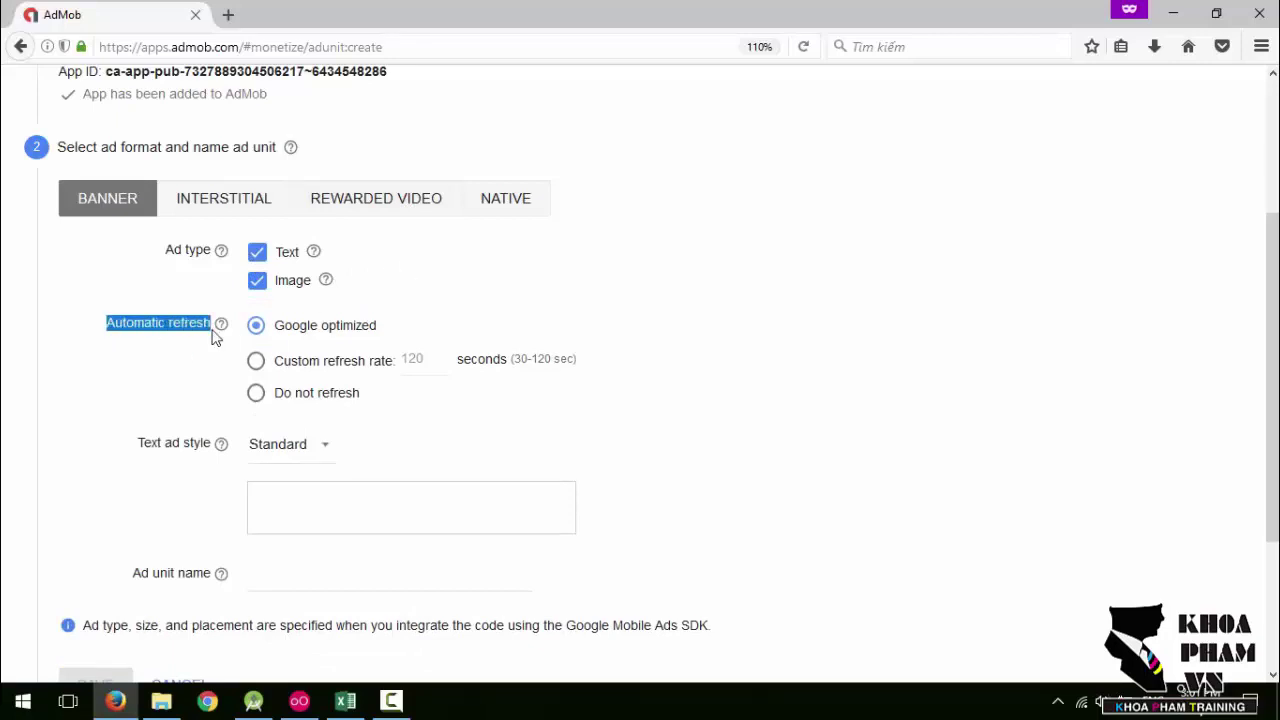
mouse_move(216, 331)
click(174, 324)
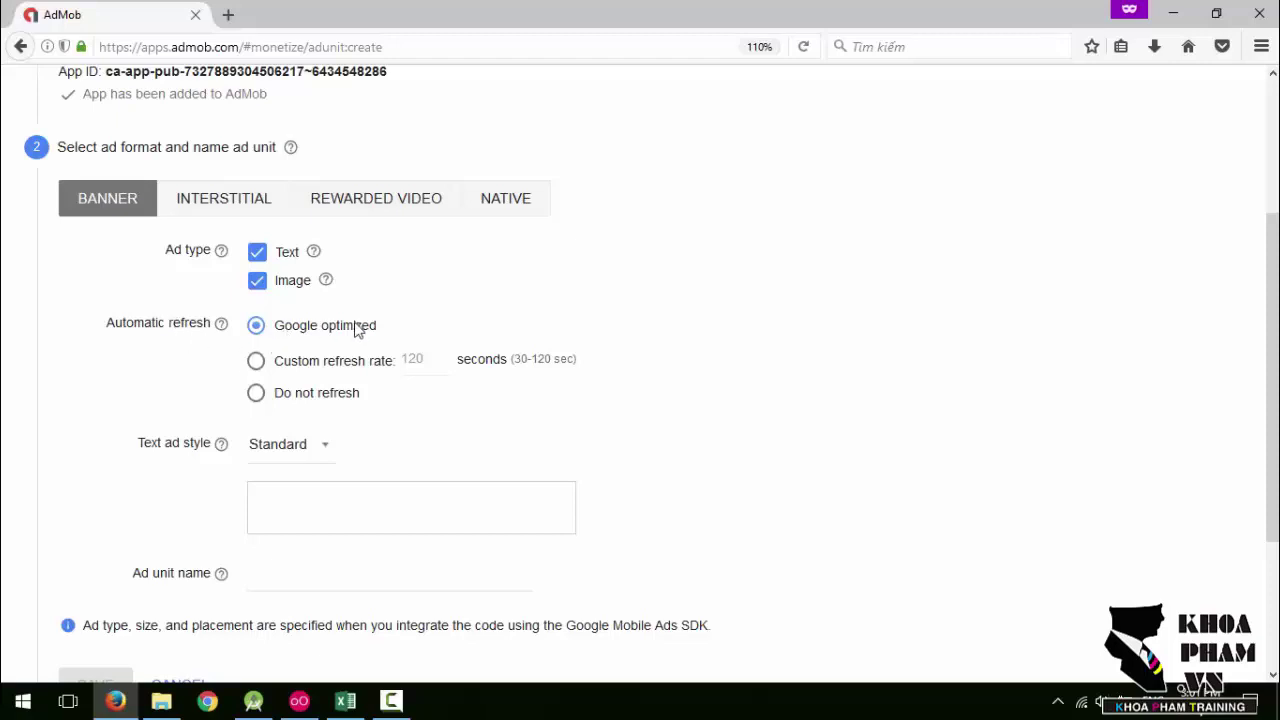
drag(277, 331, 383, 334)
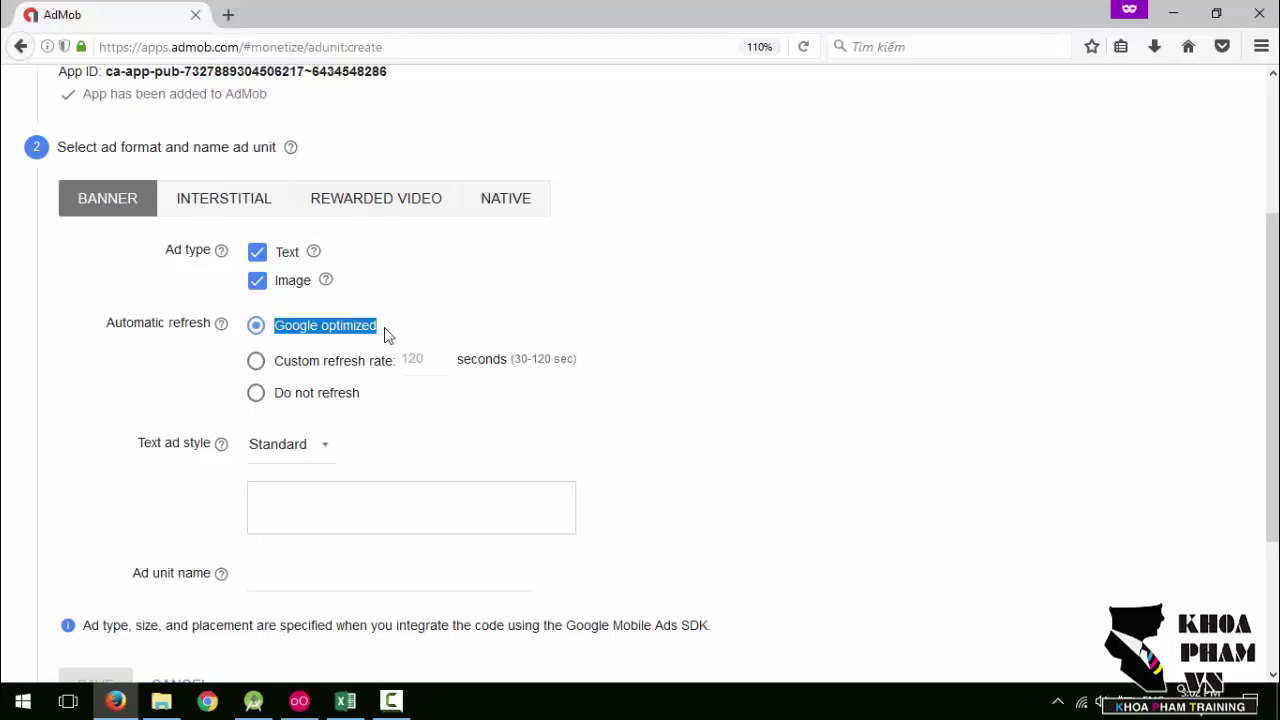
click(255, 363)
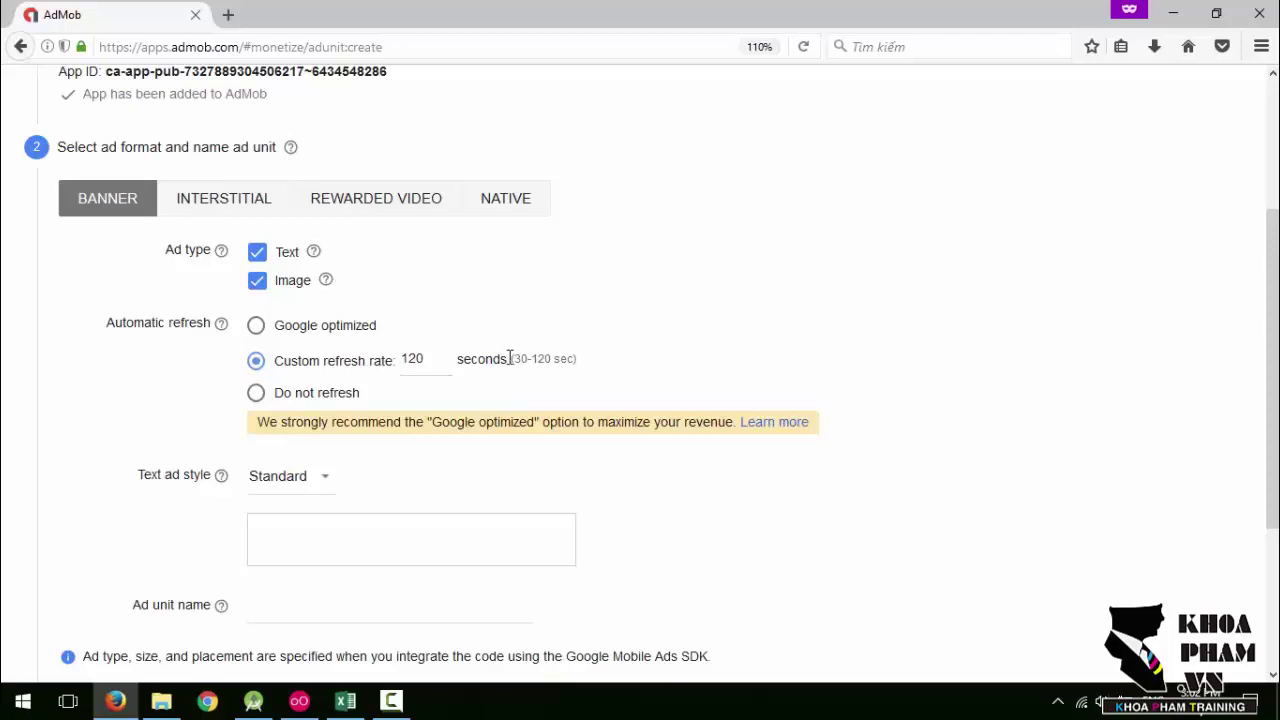
drag(514, 358, 573, 359)
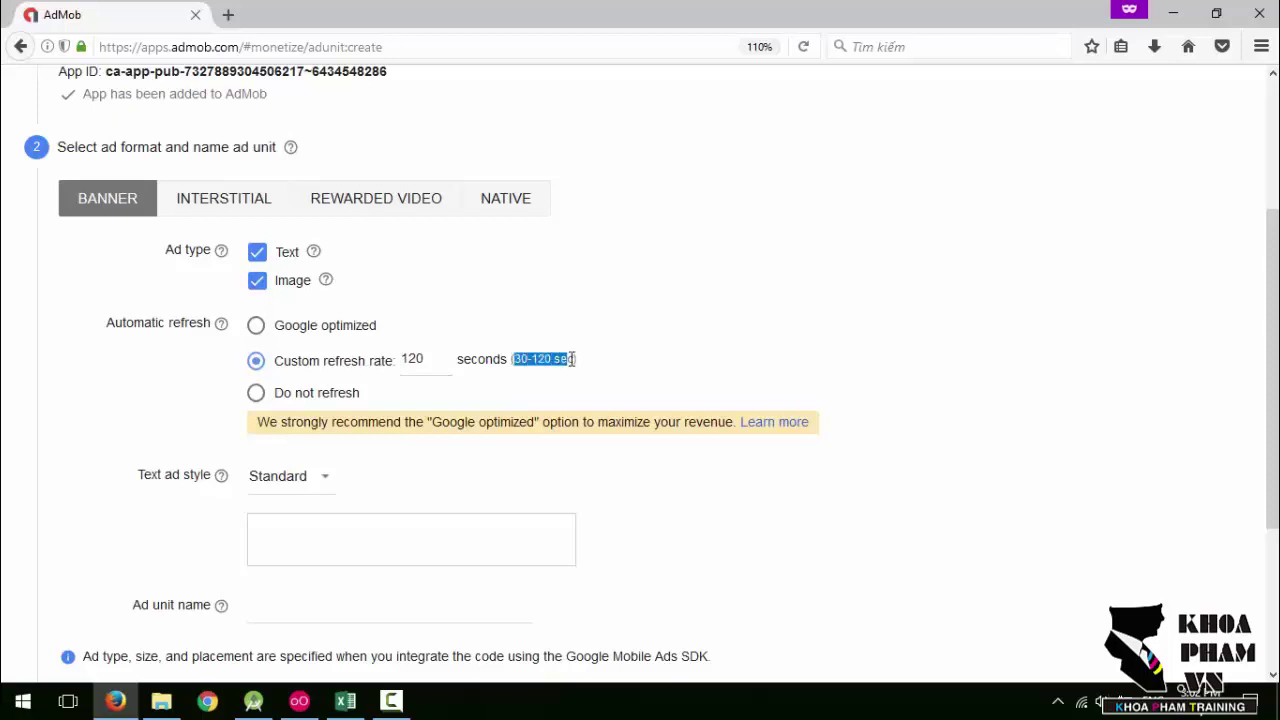
- Try the banner's Do not refresh option, and set its automatic refresh to Google optimized
drag(430, 360, 388, 360)
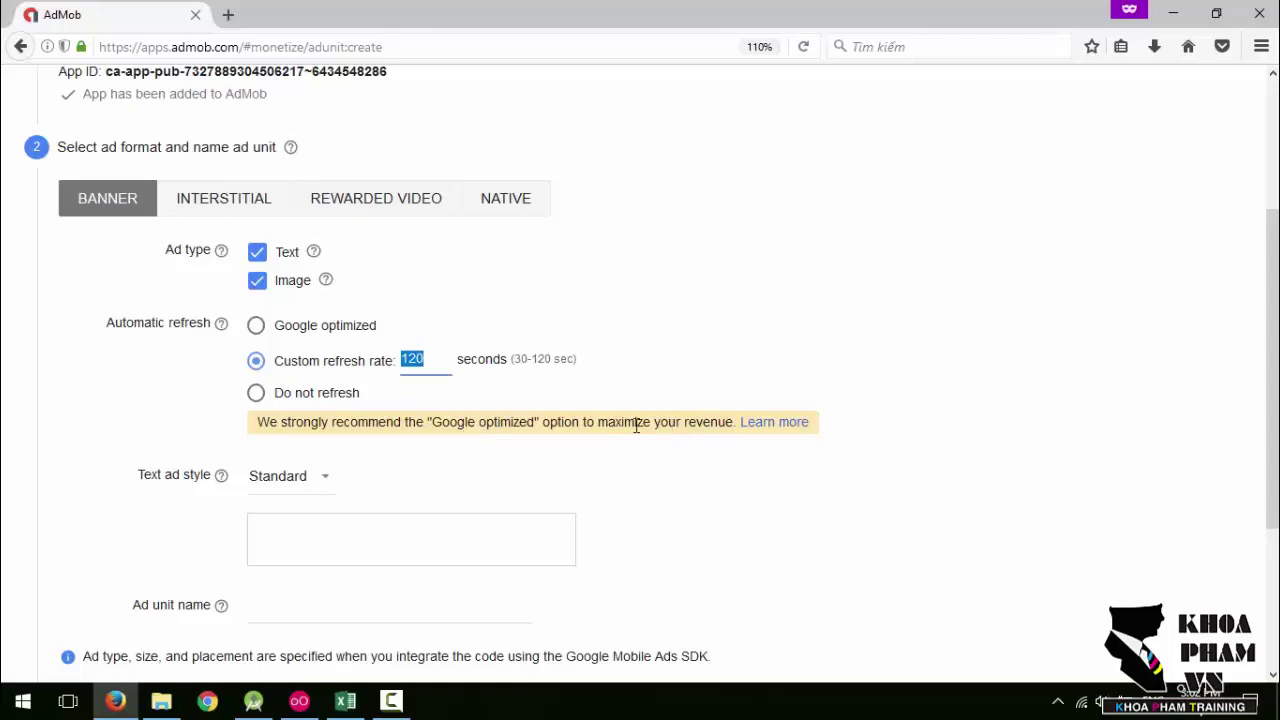
click(256, 396)
click(288, 328)
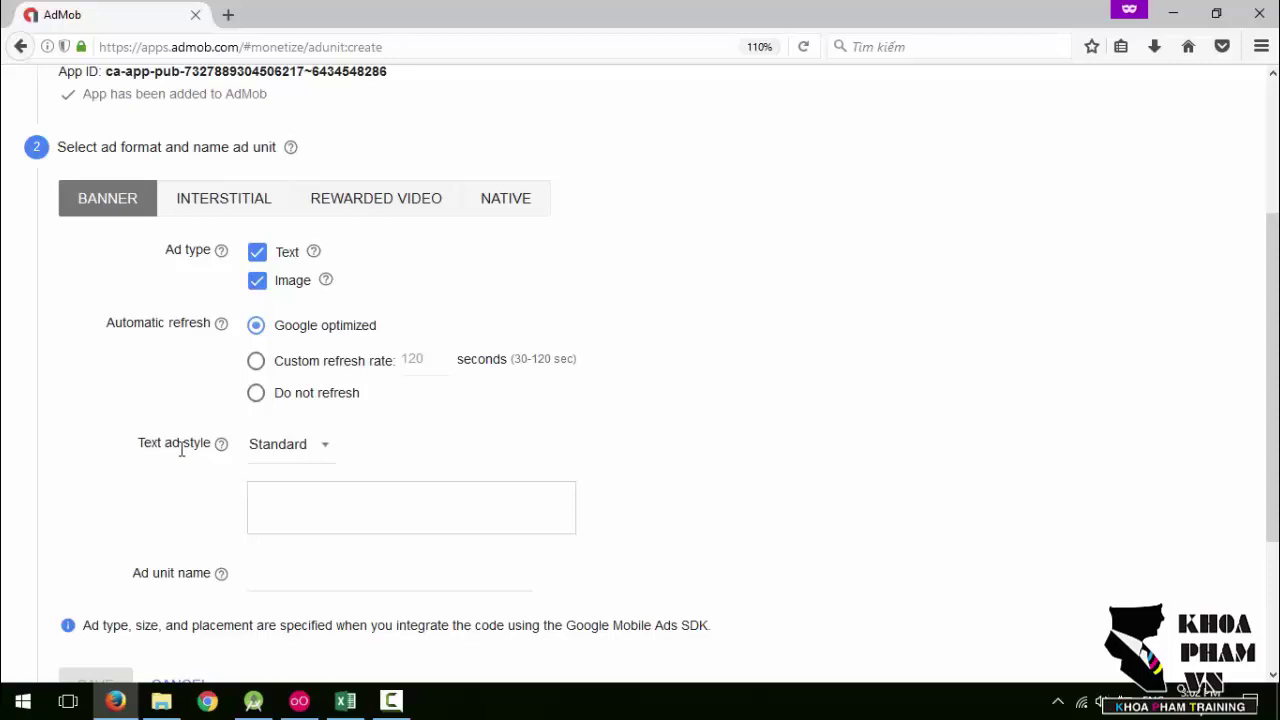
- Try the Customized text ad style for the banner, and return it to Standard
click(279, 455)
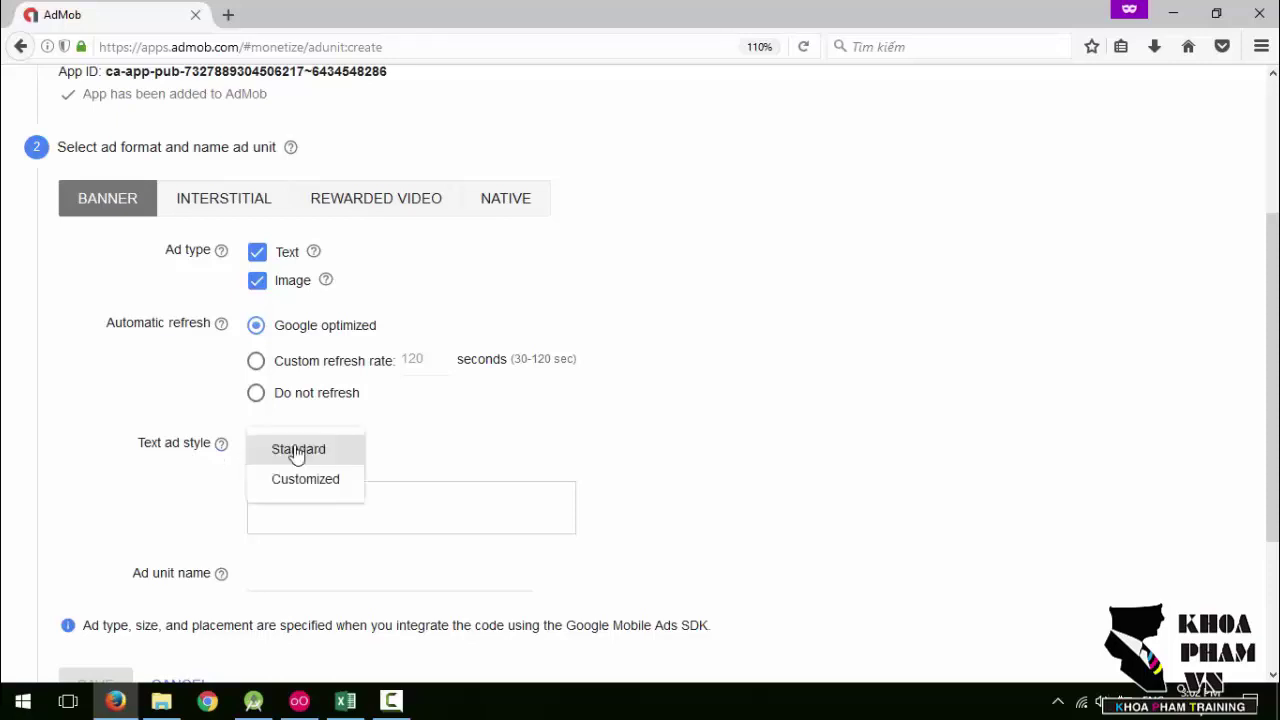
click(309, 479)
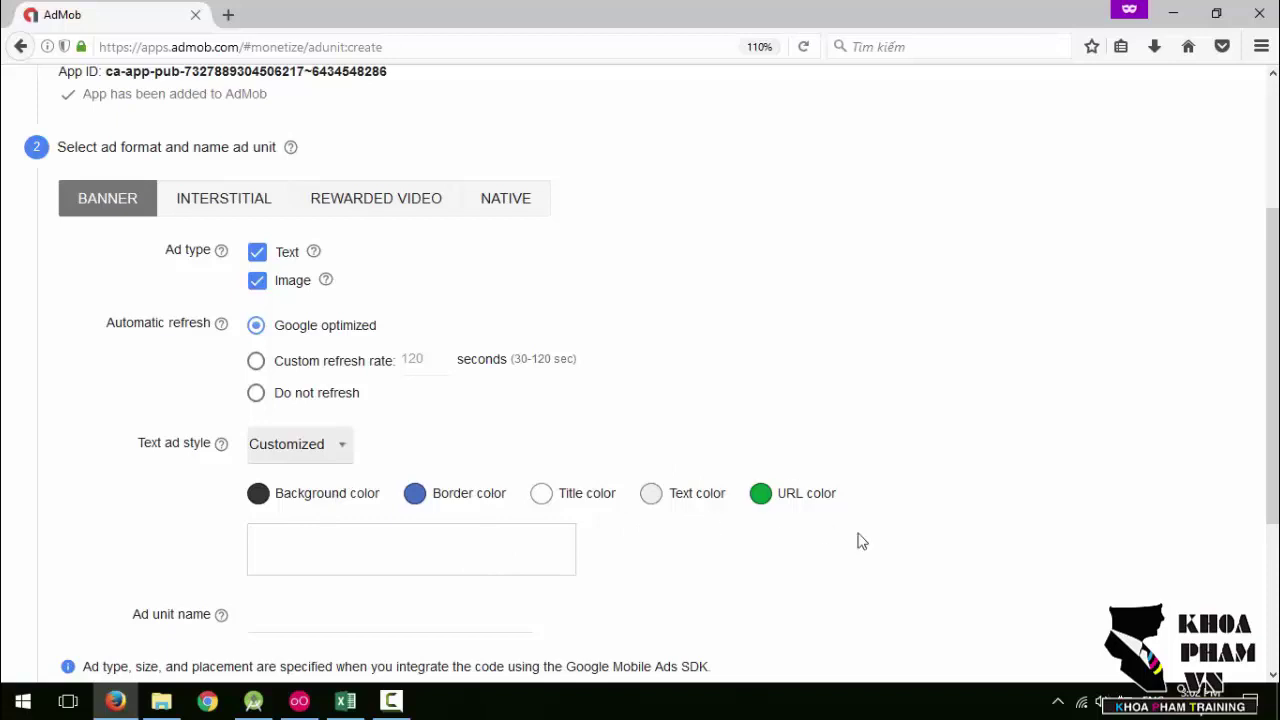
click(328, 468)
click(324, 458)
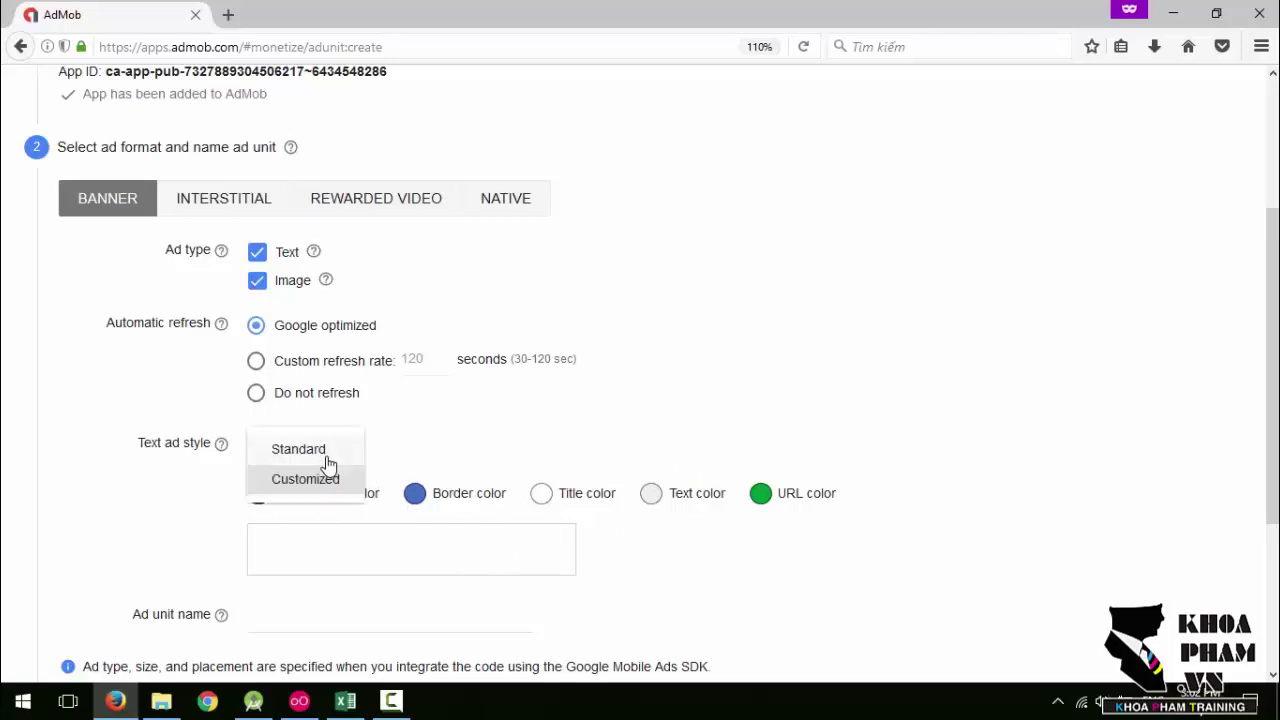
click(309, 451)
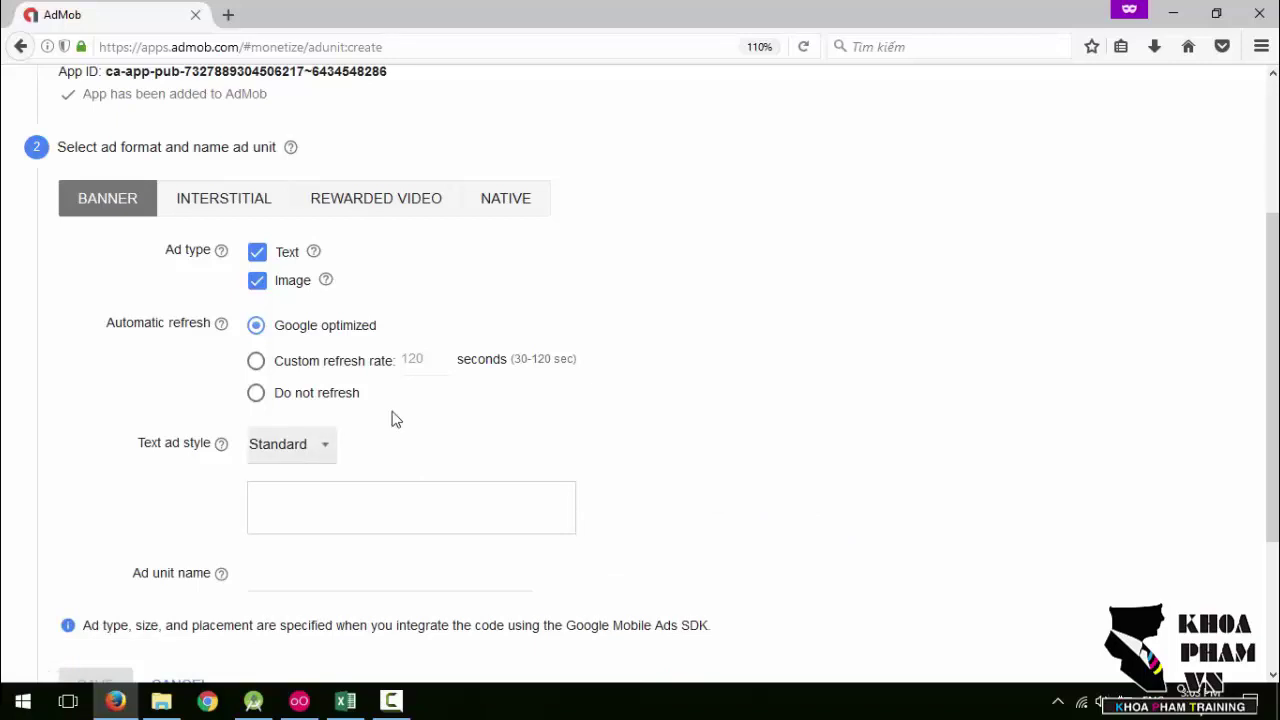
- Name the ad unit "Quảng cáo TOP Màn hình Main" and read the note about ad type, size and placement
click(285, 581)
click(285, 581)
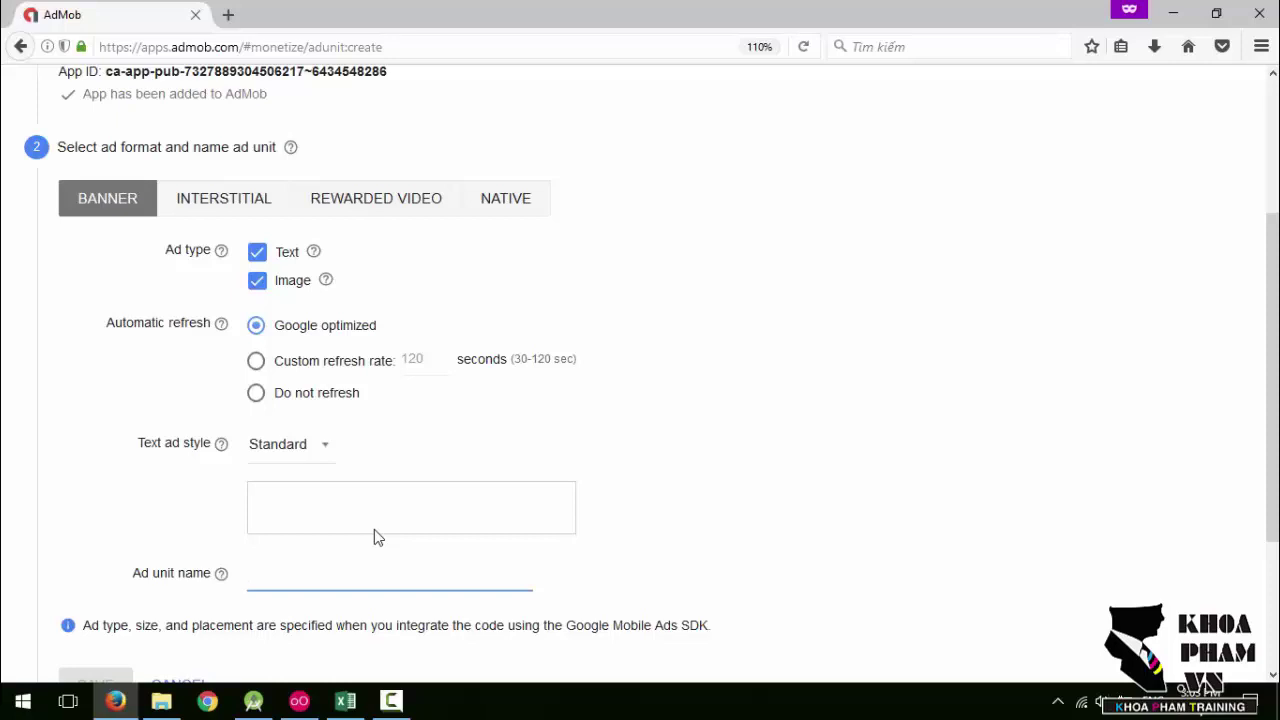
text(Quảng caos )
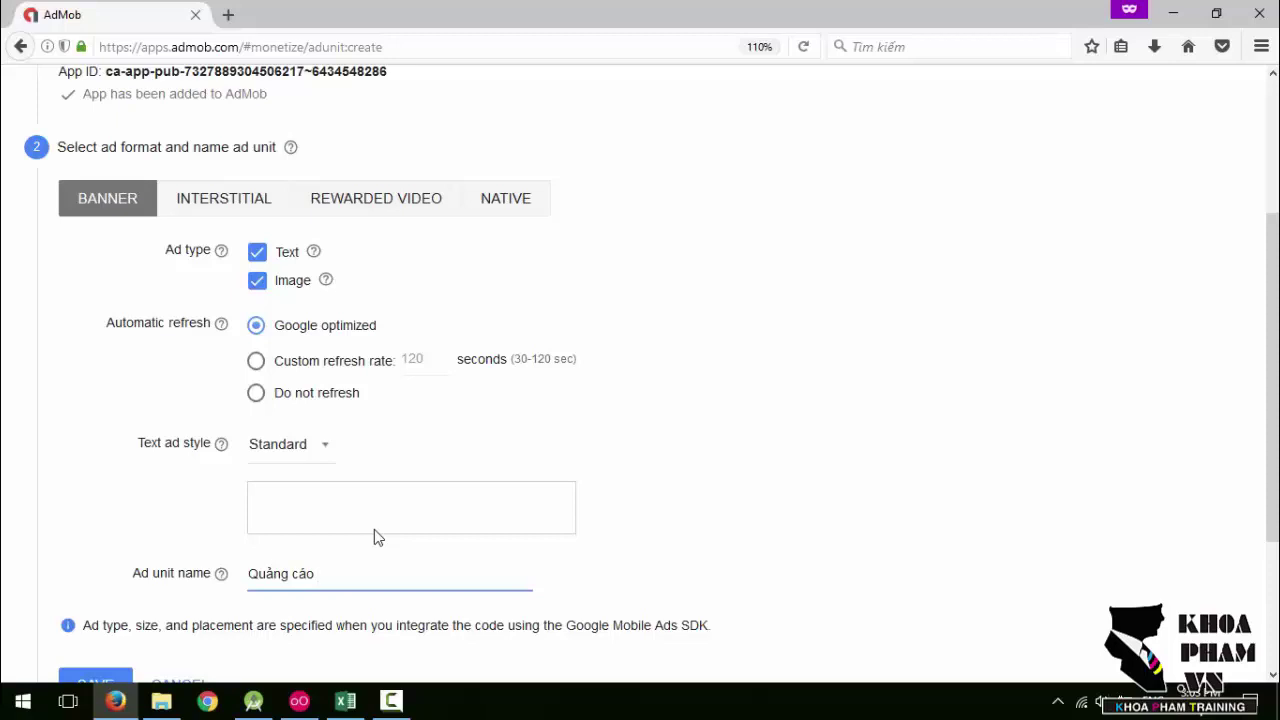
text(TOP Màn hinhs Main)
click(116, 619)
double_click(146, 626)
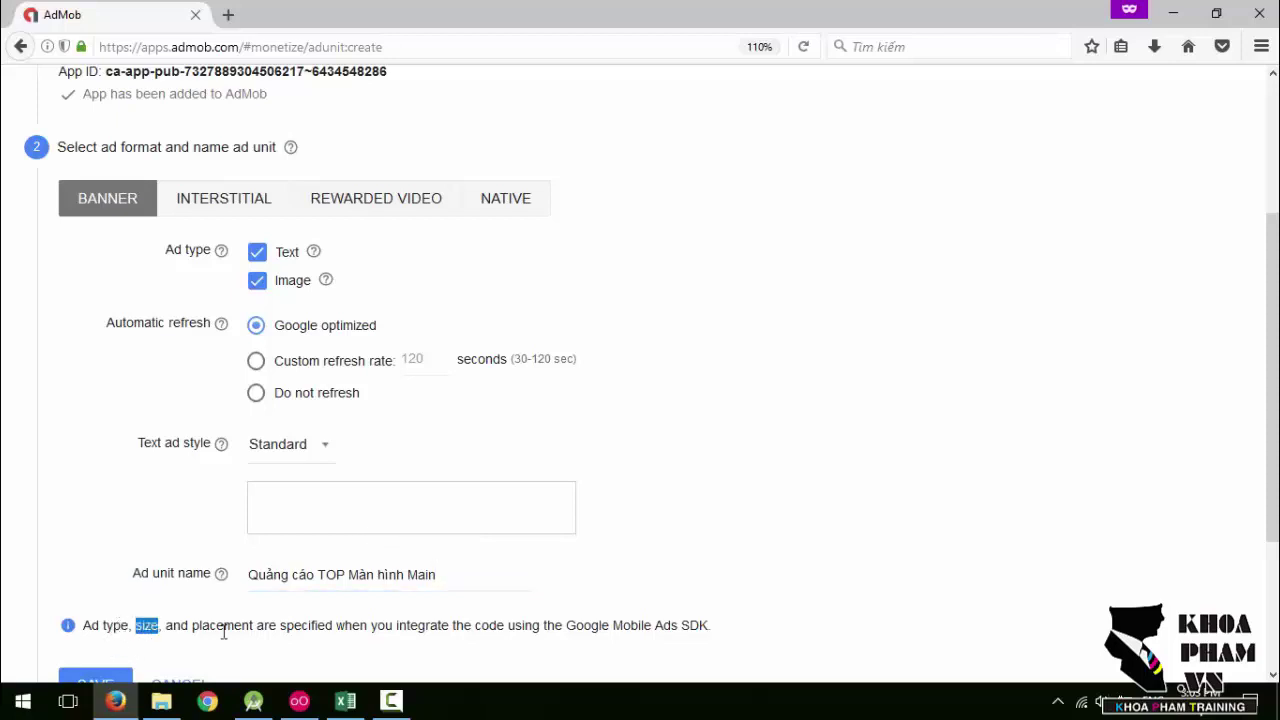
double_click(224, 627)
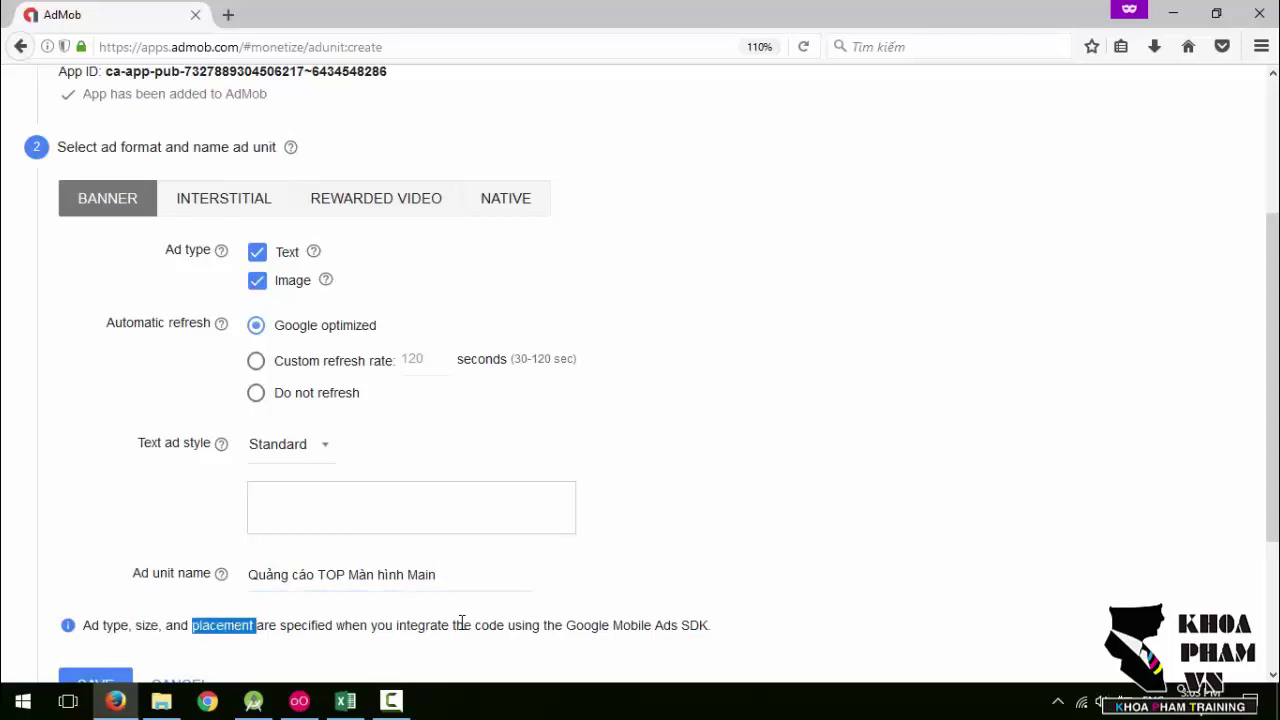
drag(497, 625, 708, 622)
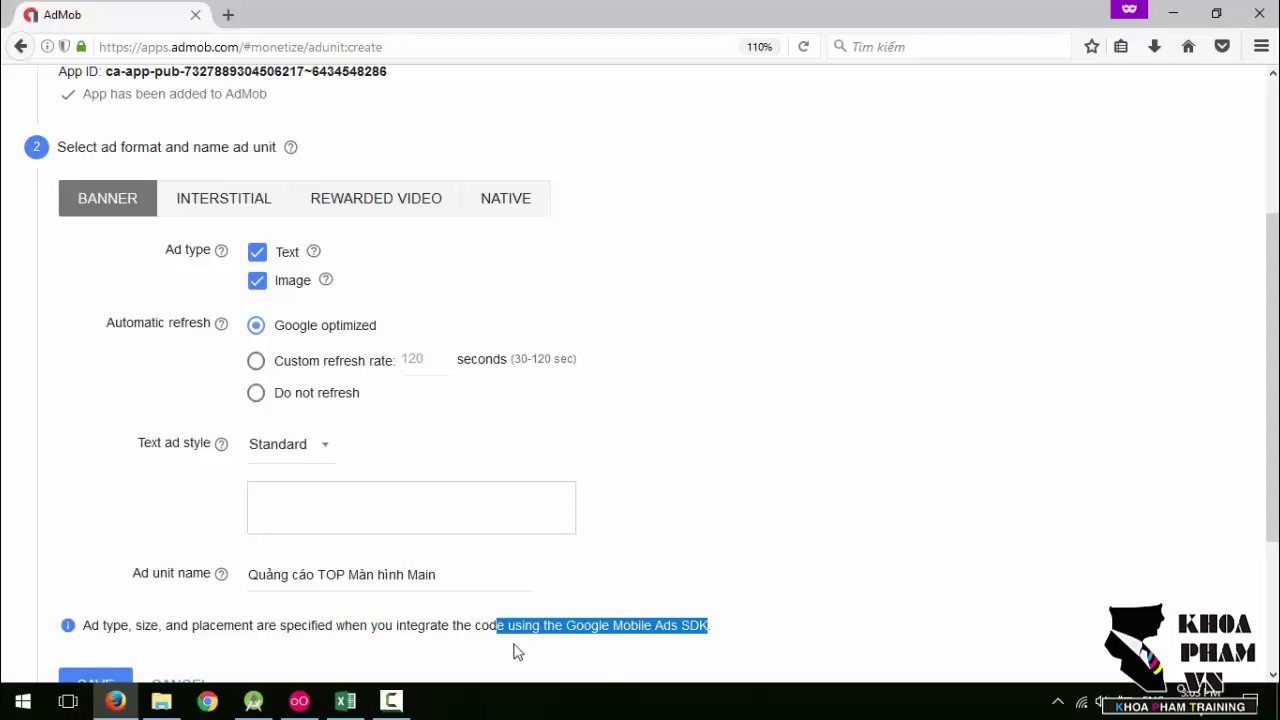
click(386, 626)
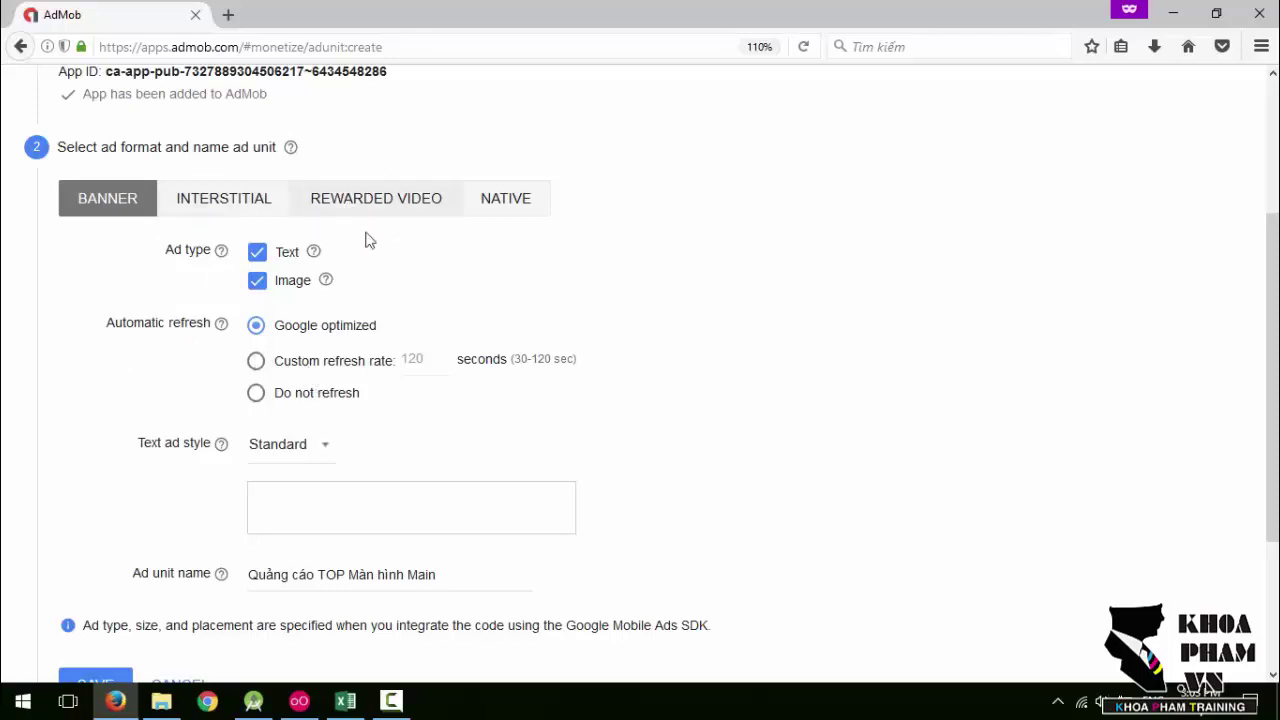
- Try the Interstitial format with a frequency cap of 10 impressions per user per 1 day
click(233, 208)
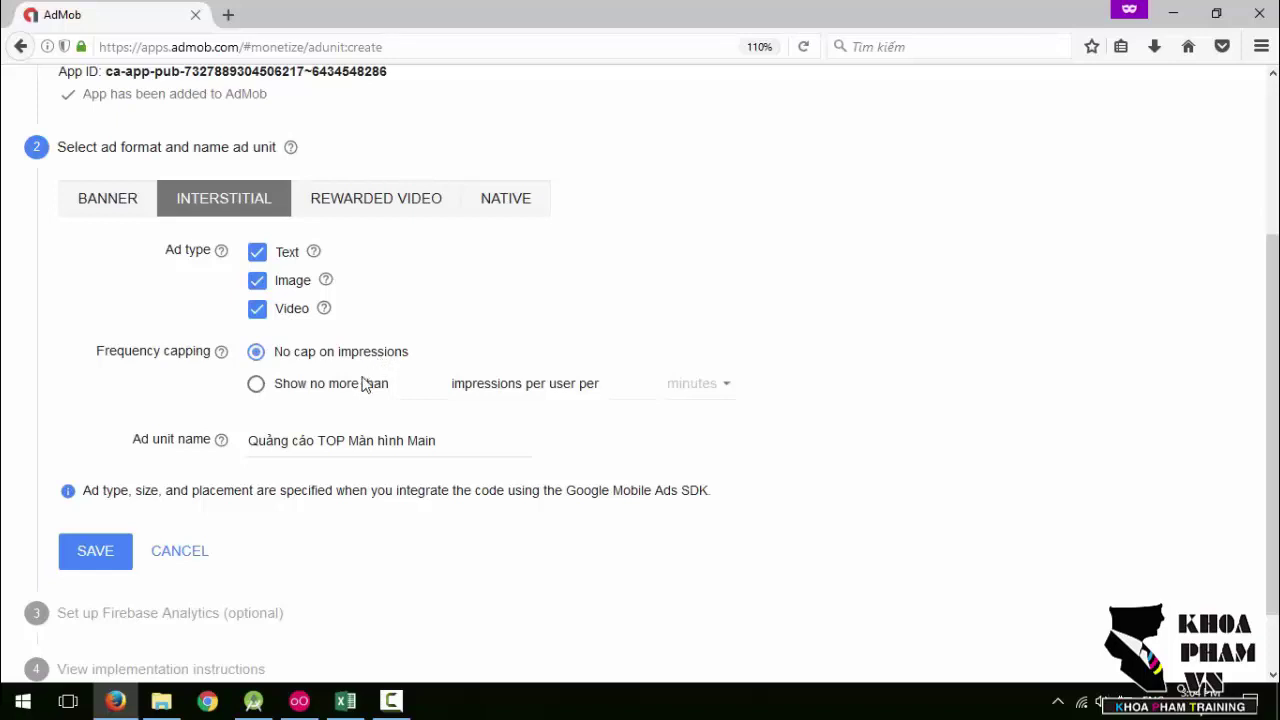
click(352, 388)
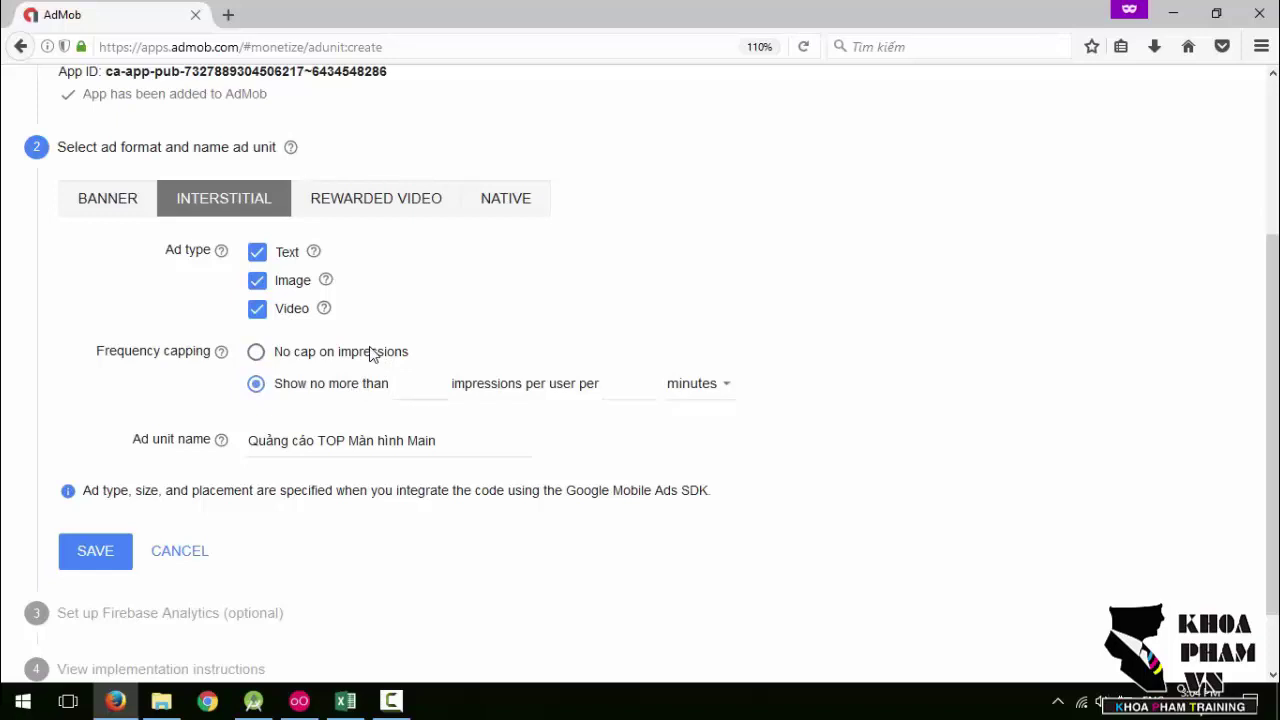
click(420, 386)
text(10)
click(629, 384)
click(721, 393)
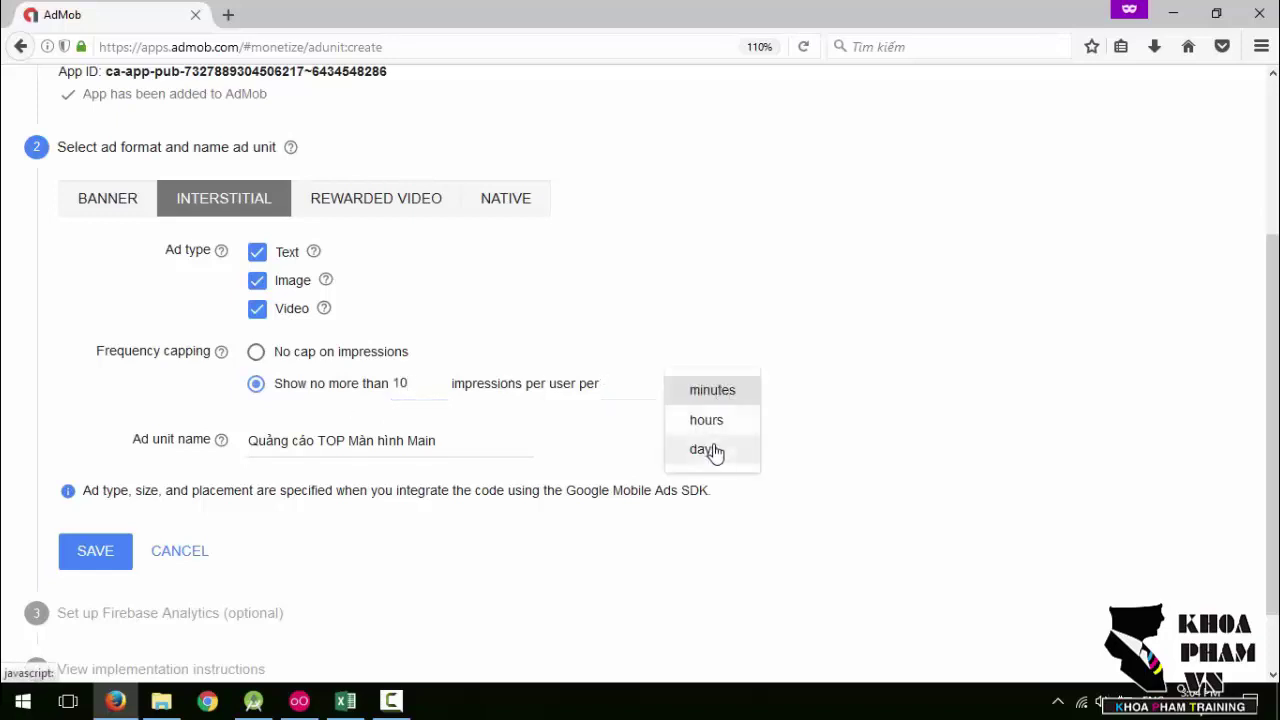
click(714, 450)
click(606, 383)
text(1)
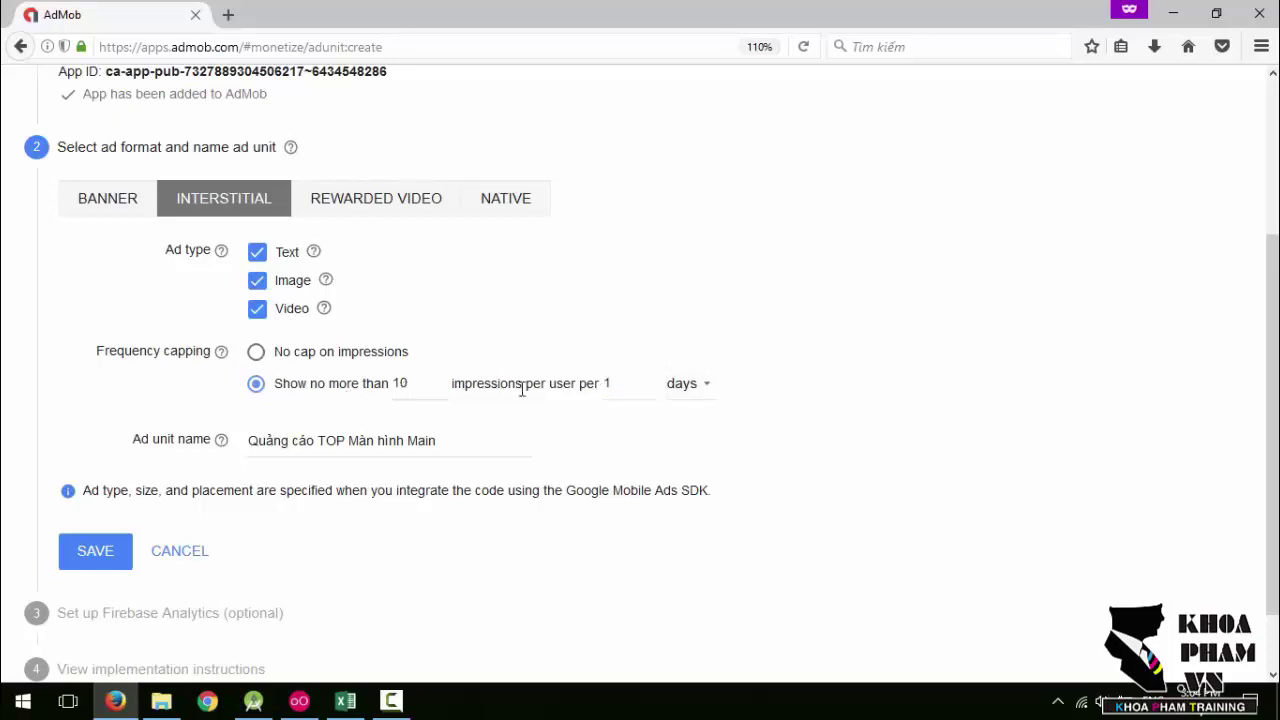
- Review the time units of the interstitial's frequency cap, and return to no cap on impressions
click(690, 390)
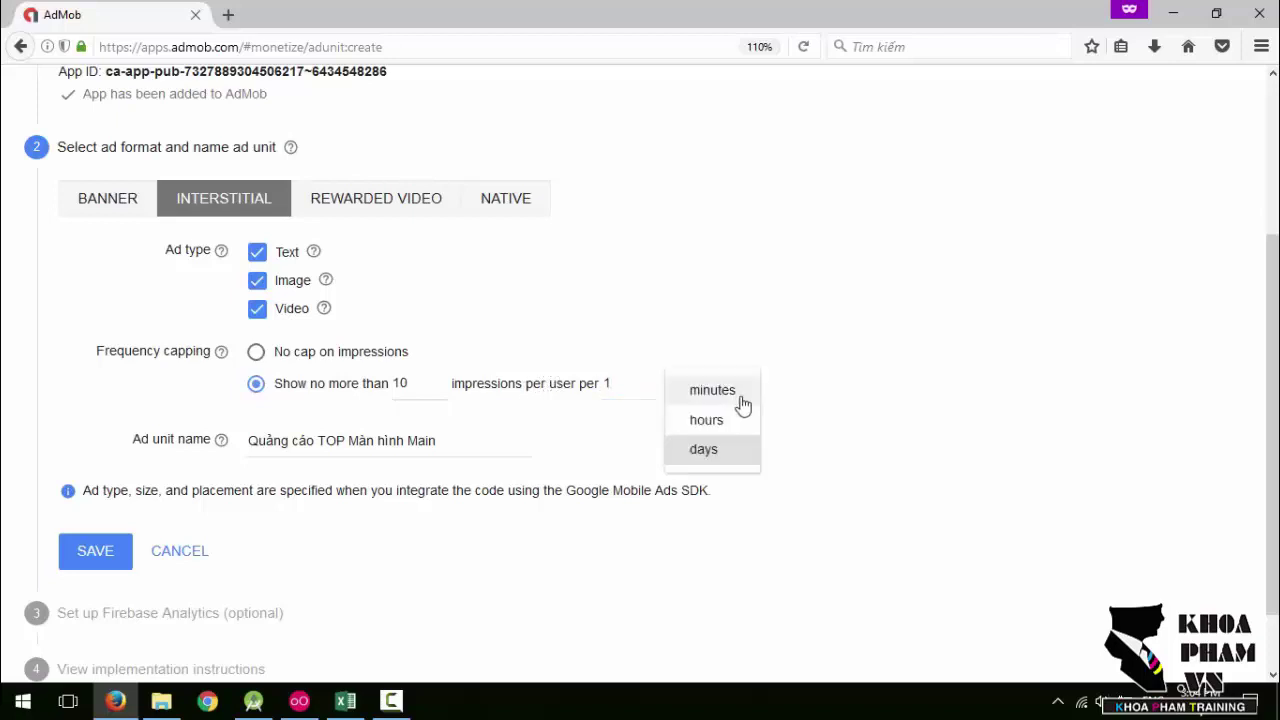
click(978, 438)
click(377, 353)
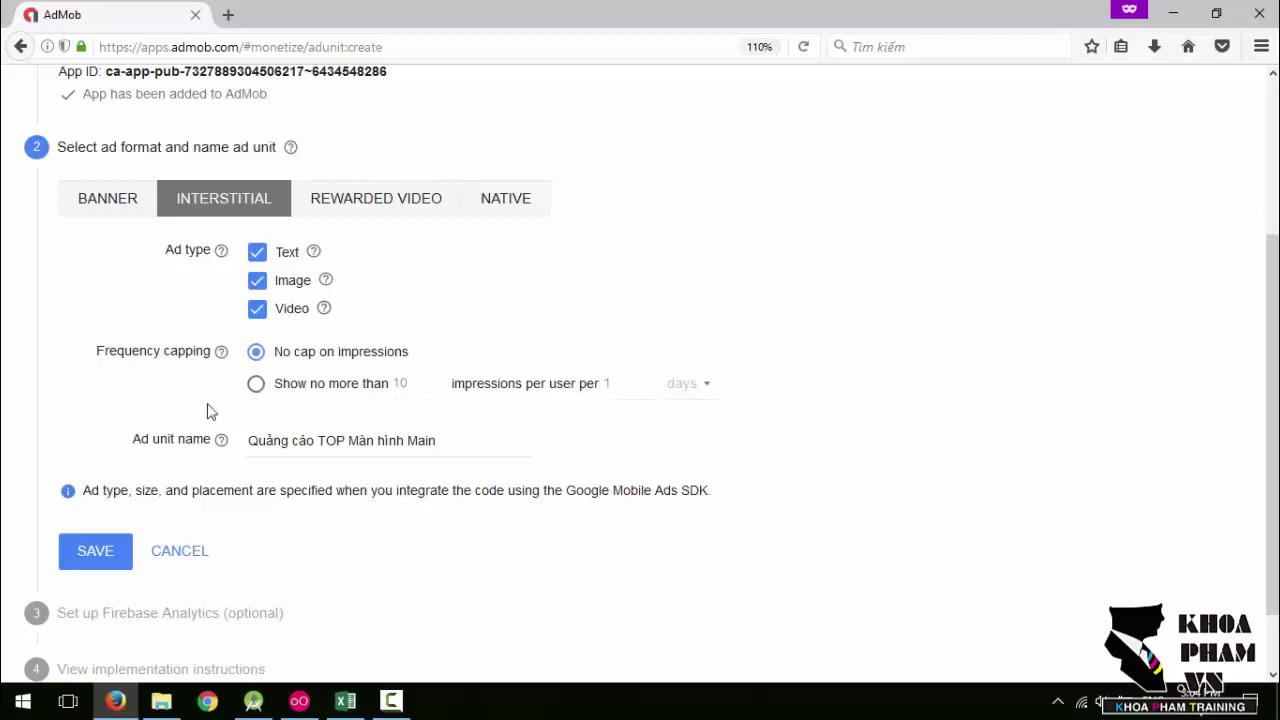
click(447, 440)
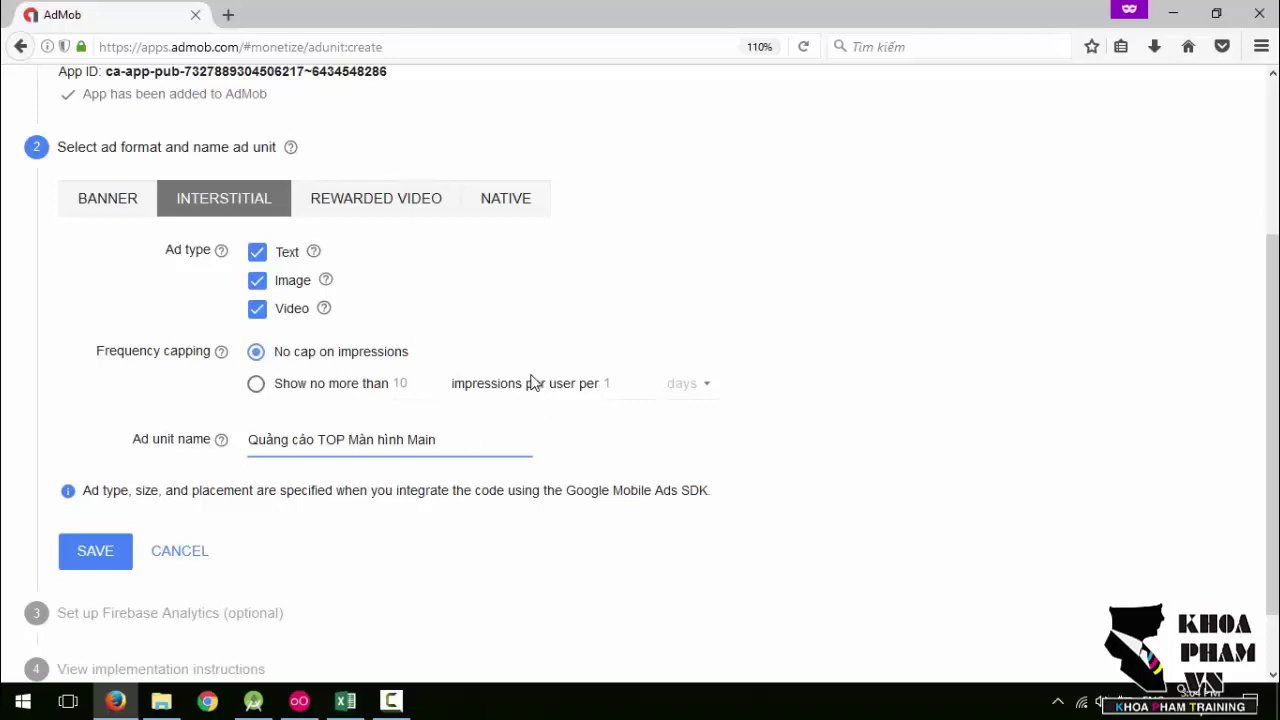
- Compare the settings of the Rewarded Video and Native ad formats
click(368, 200)
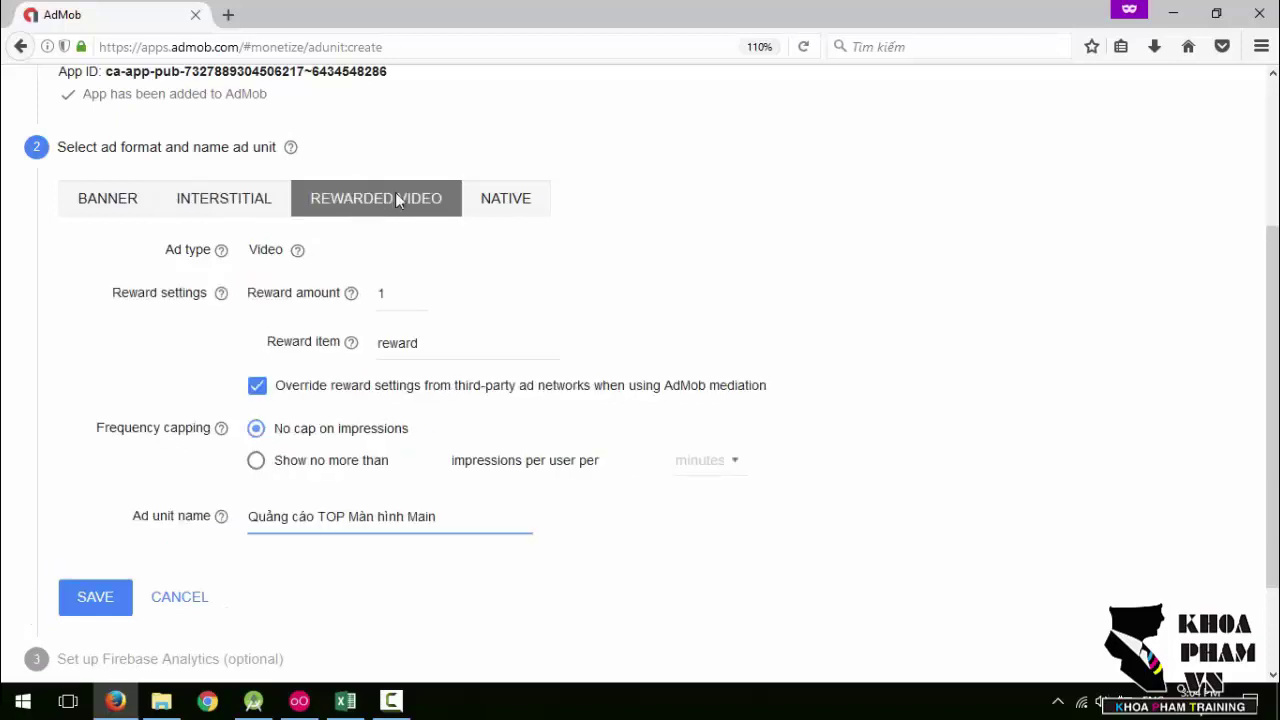
click(490, 212)
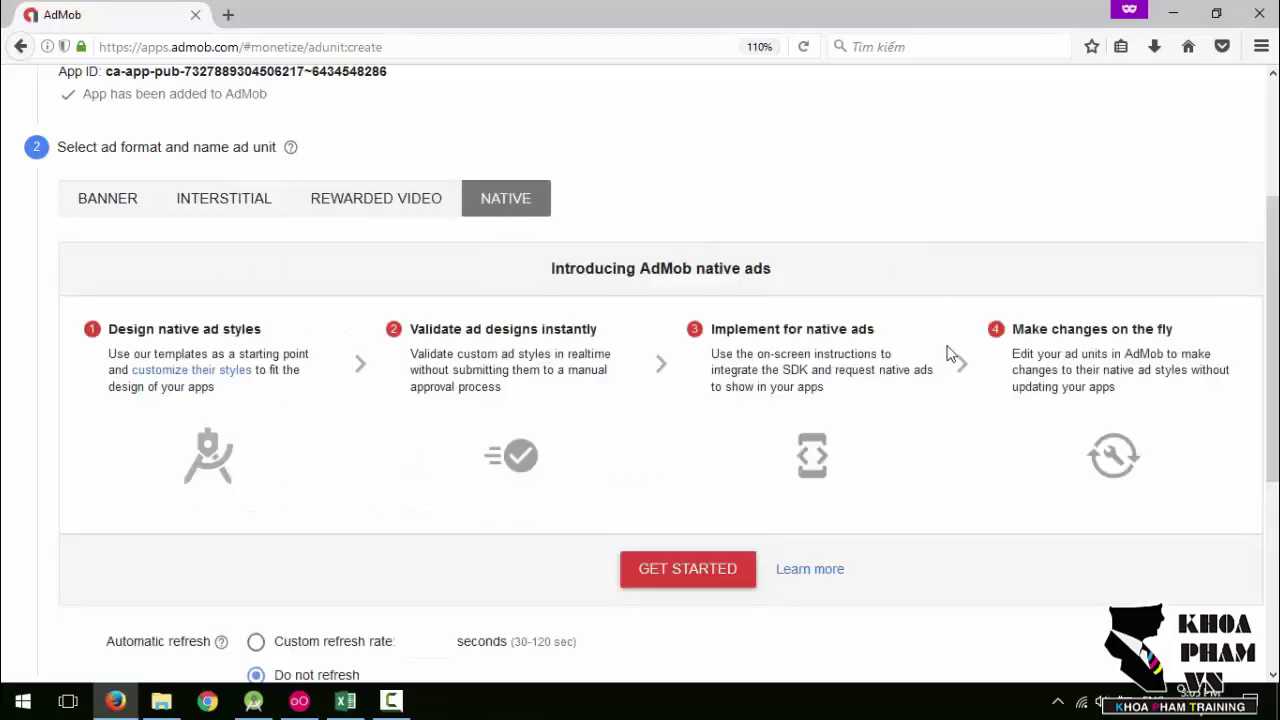
click(368, 208)
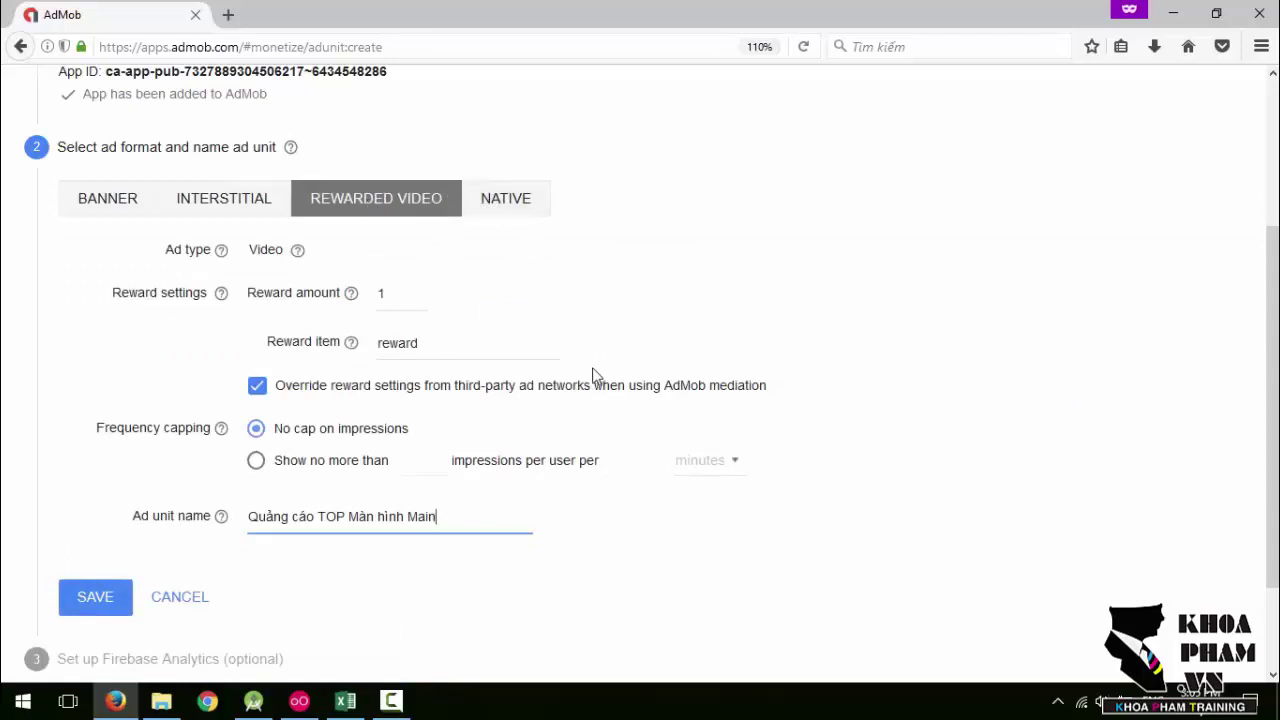
click(495, 205)
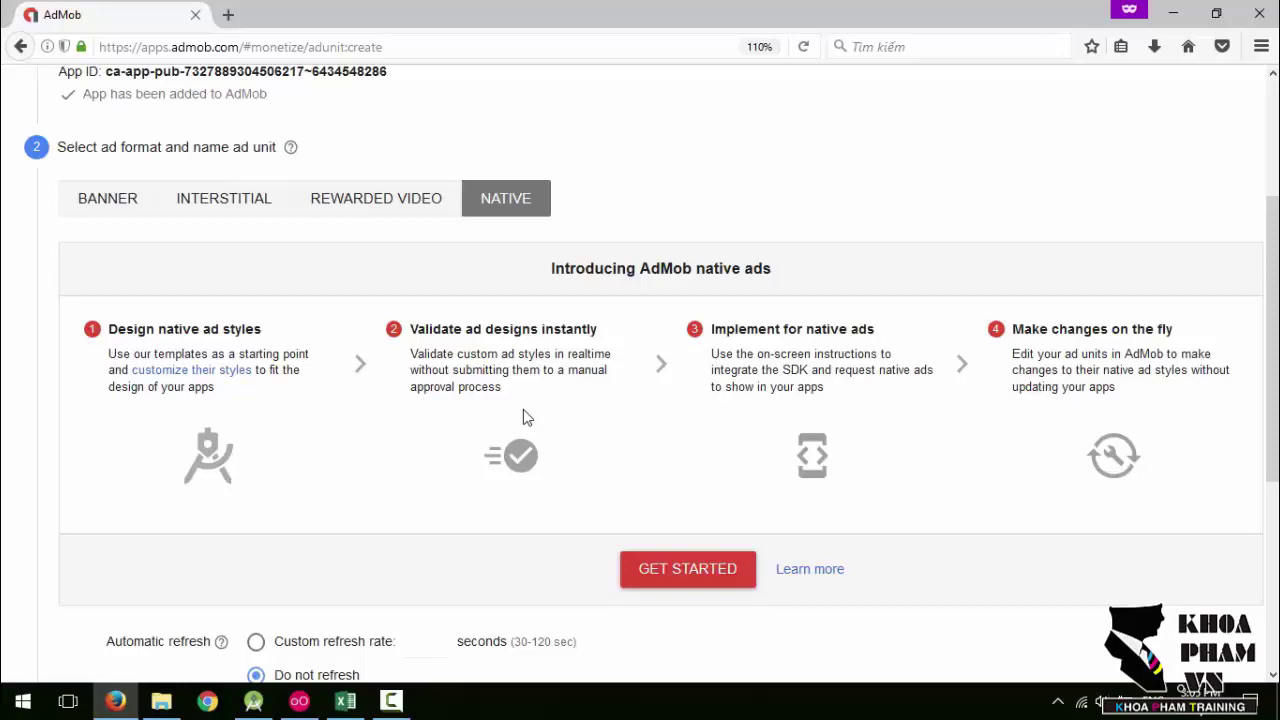
scroll(523, 410, down, 4)
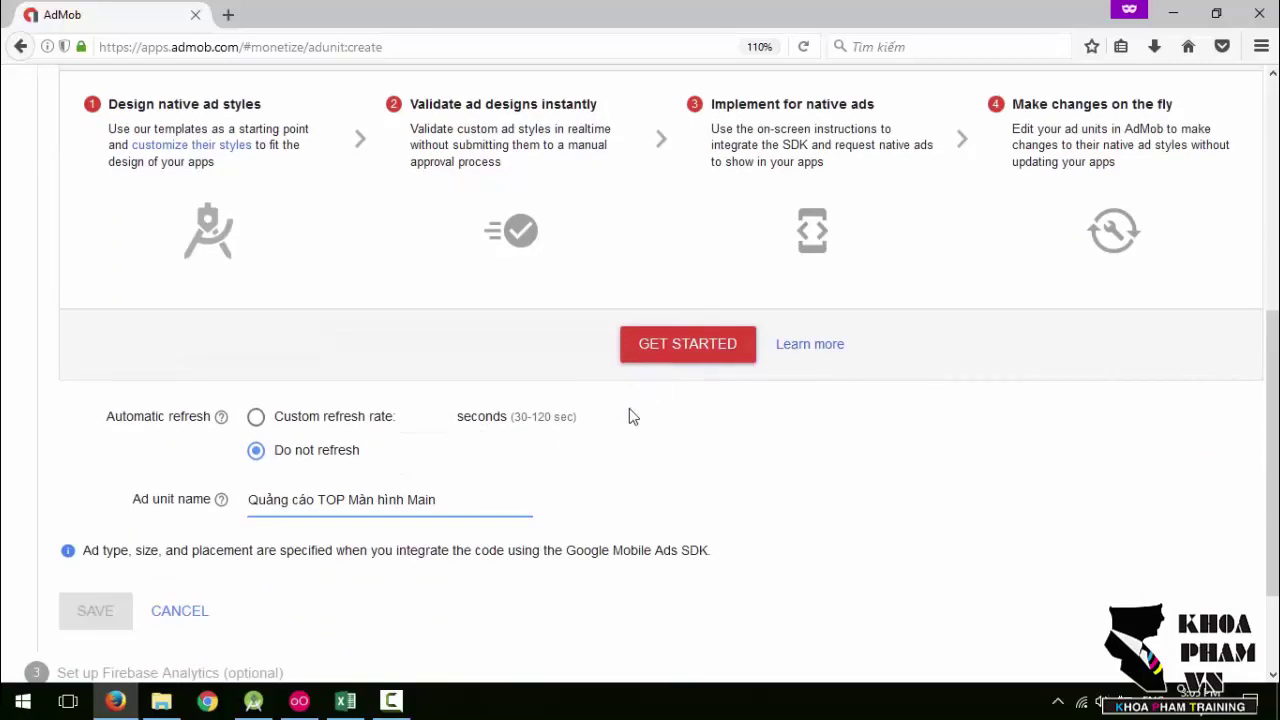
scroll(640, 418, up, 5)
- Return to the Banner format and save the ad unit
click(110, 311)
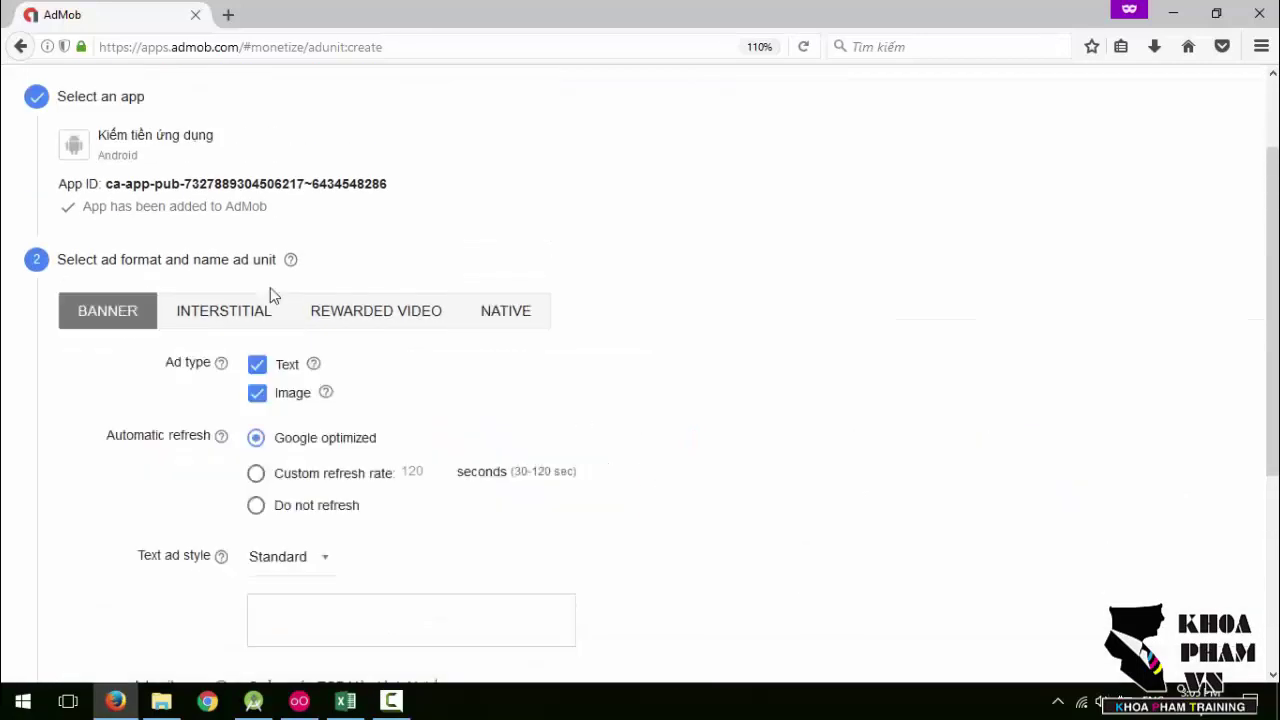
scroll(414, 337, down, 2)
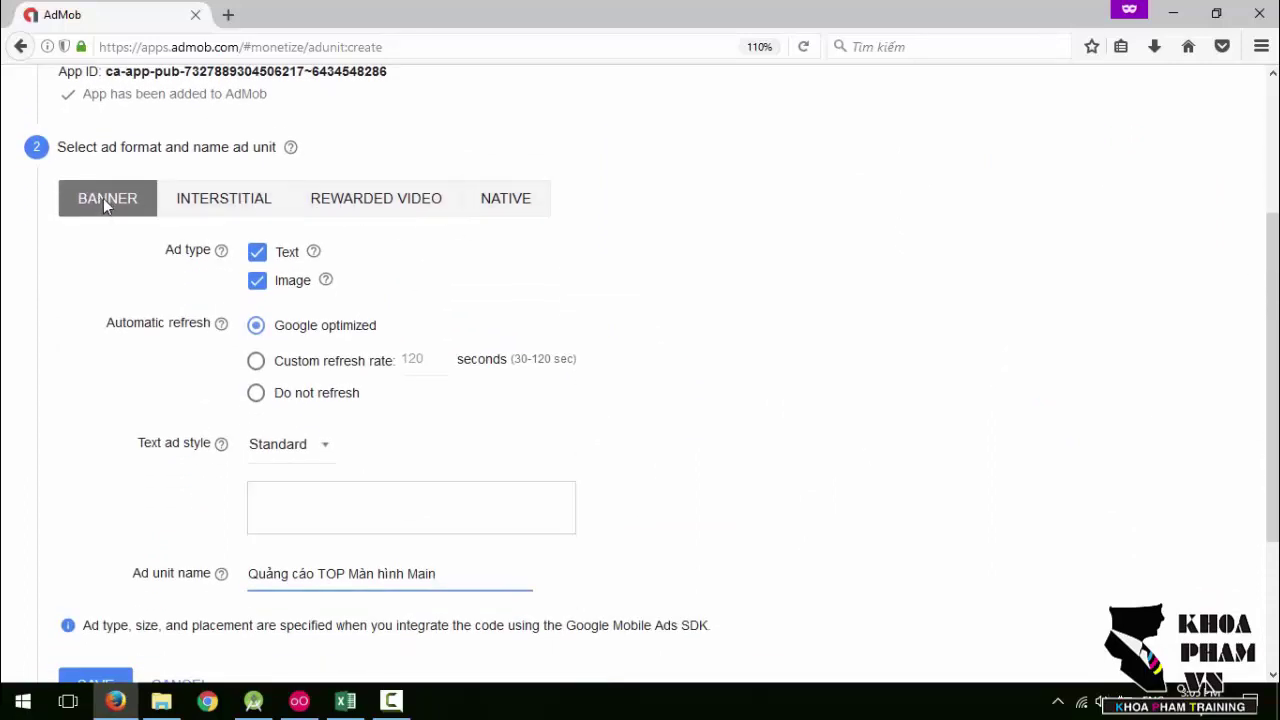
scroll(100, 577, down, 1)
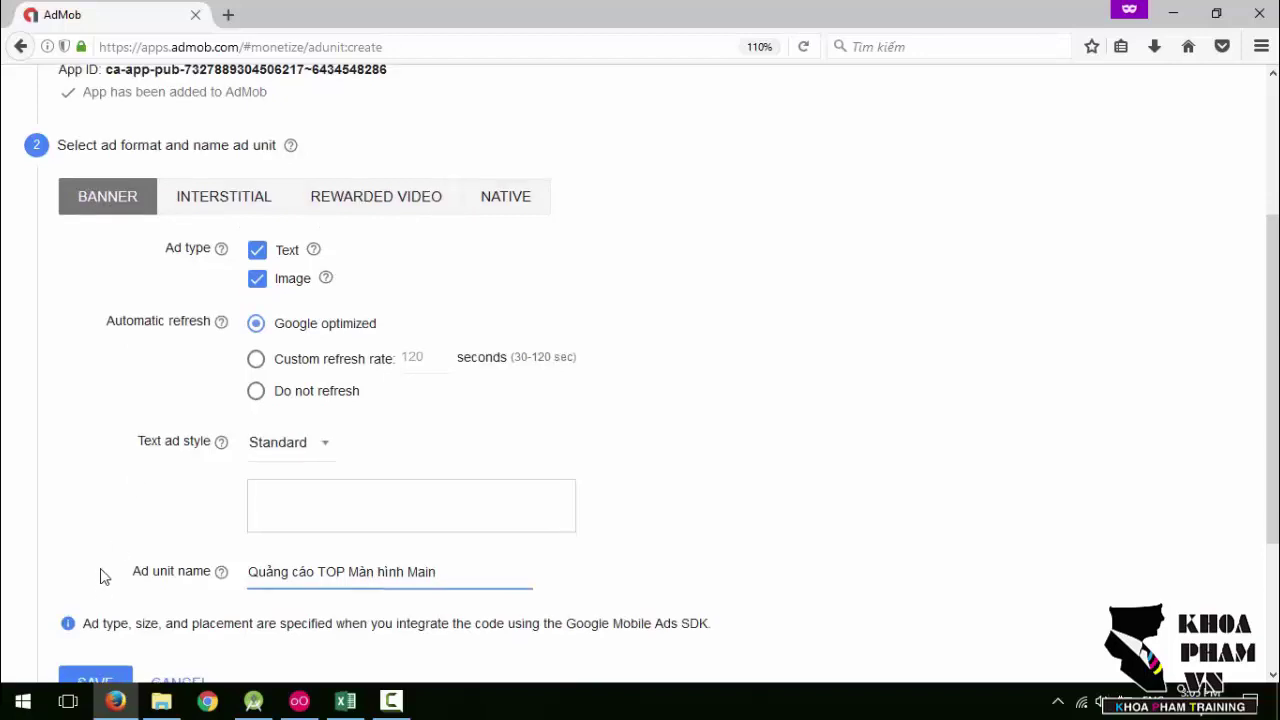
scroll(100, 577, down, 1)
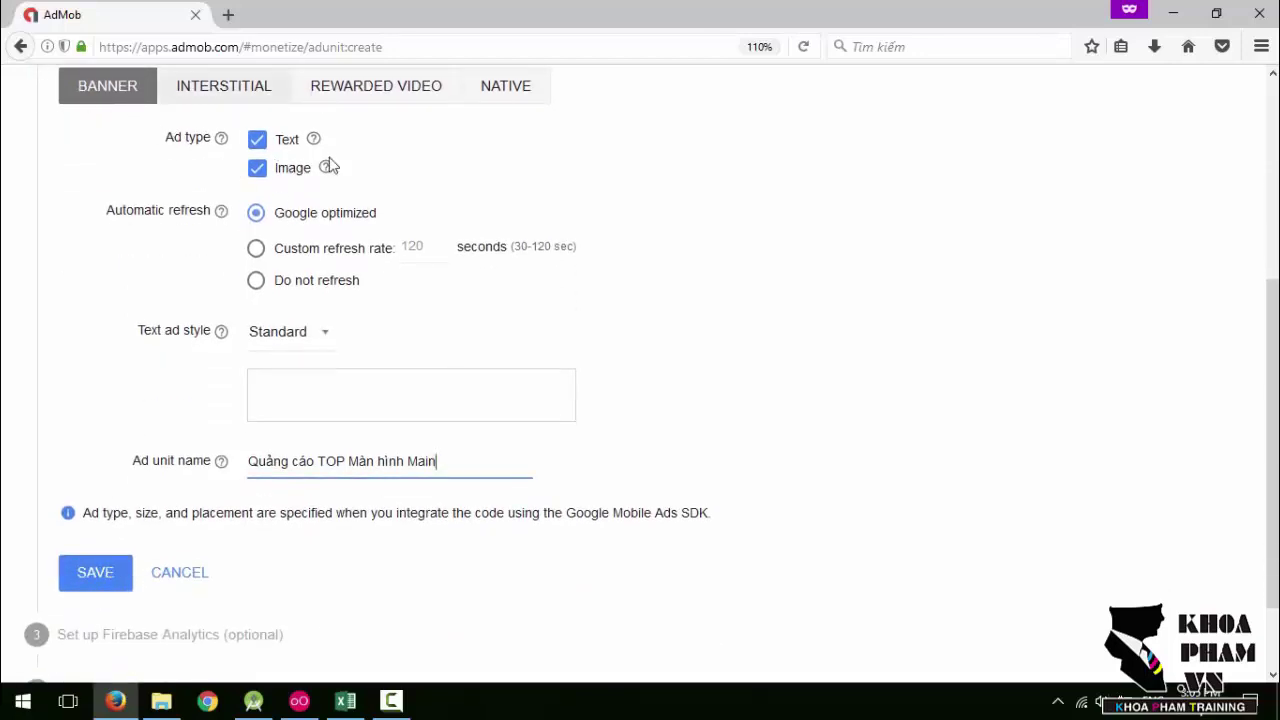
click(93, 582)
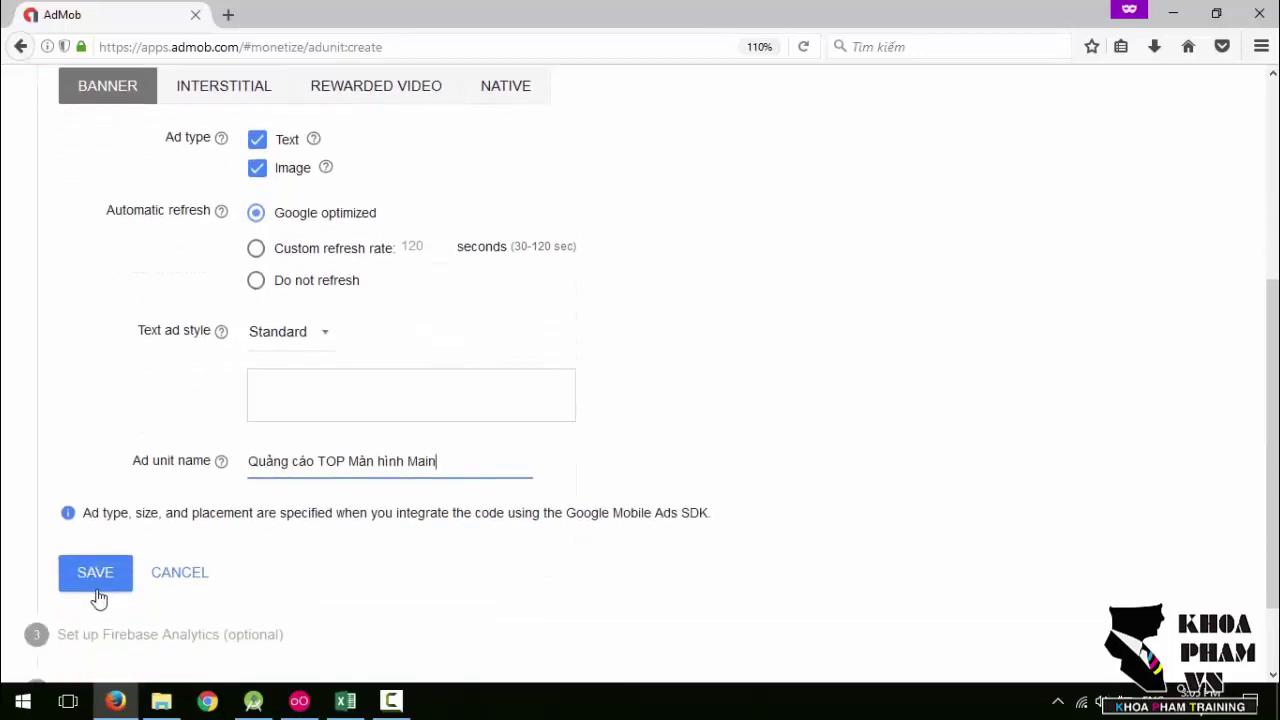
click(97, 596)
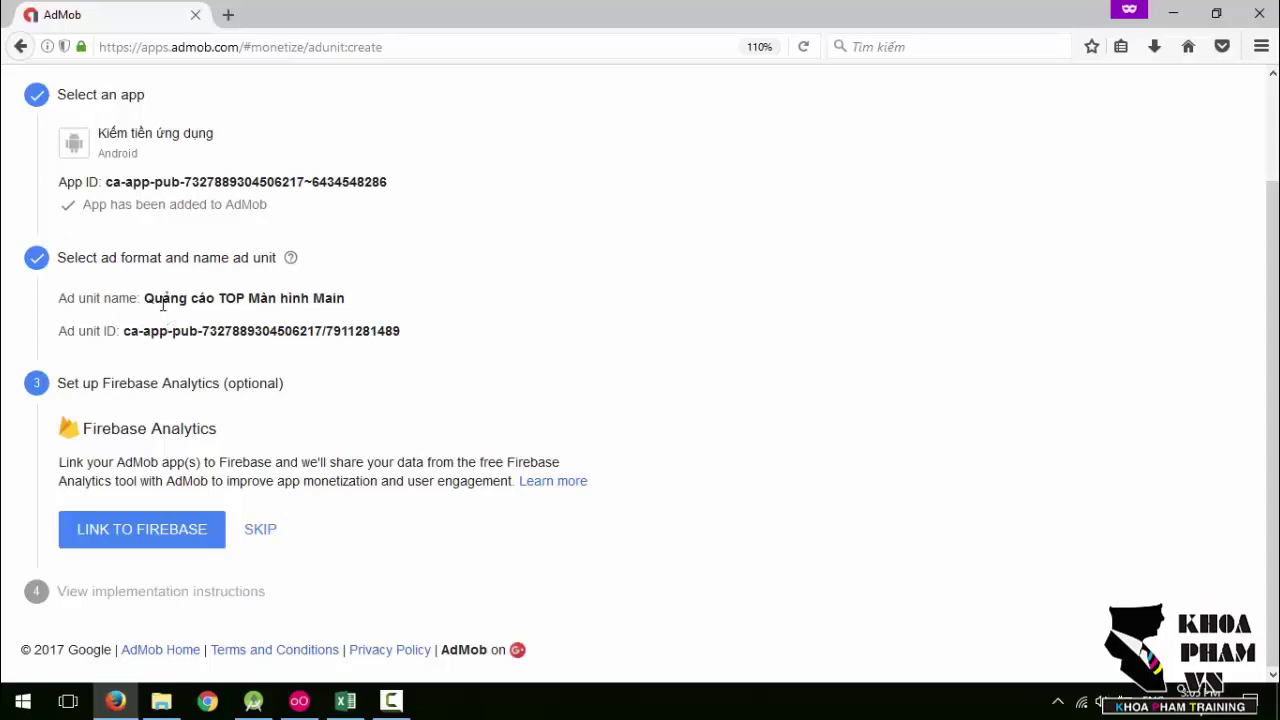
- Examine the saved ad unit's name and ID, and compare the ad unit ID with the App ID
drag(144, 298, 397, 297)
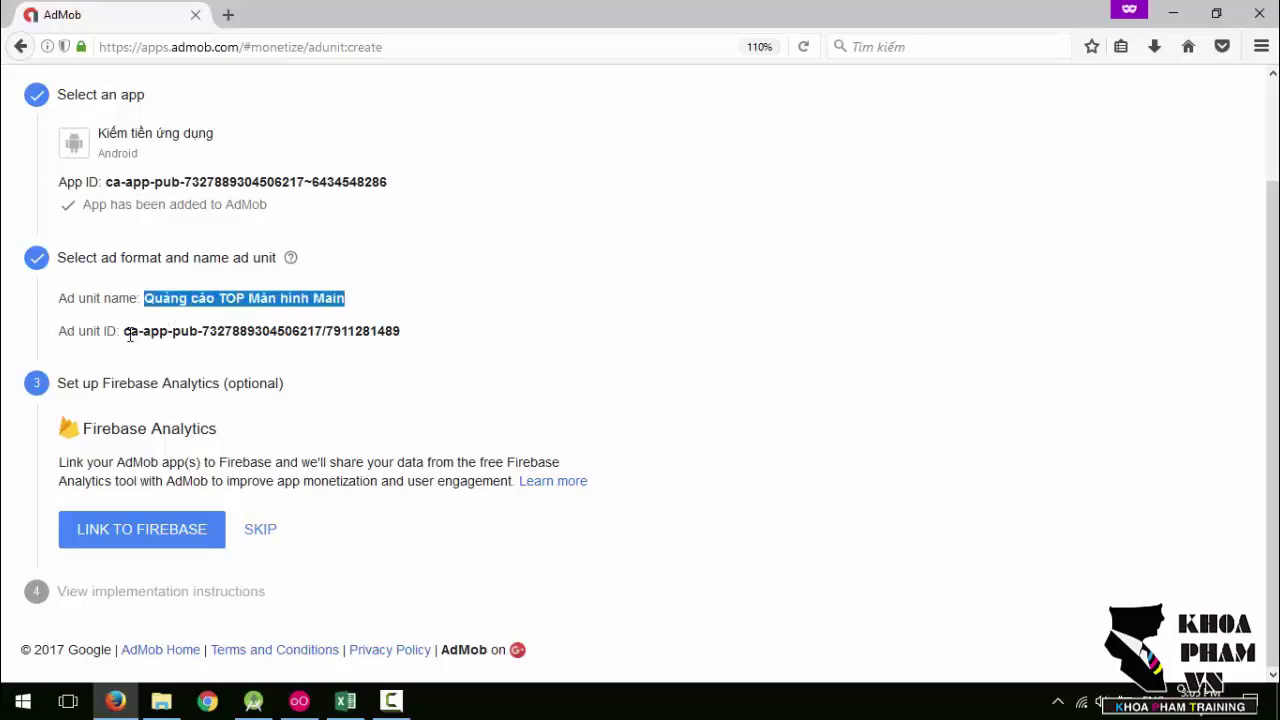
drag(129, 334, 420, 337)
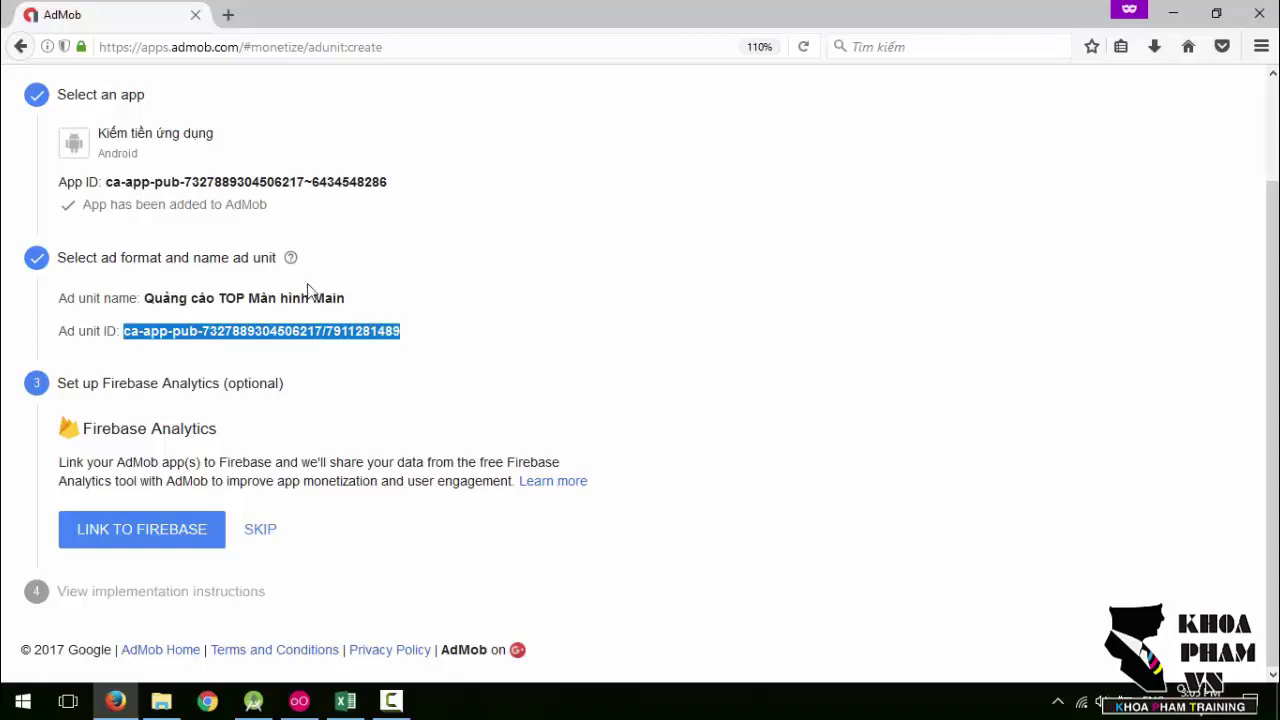
drag(101, 182, 63, 189)
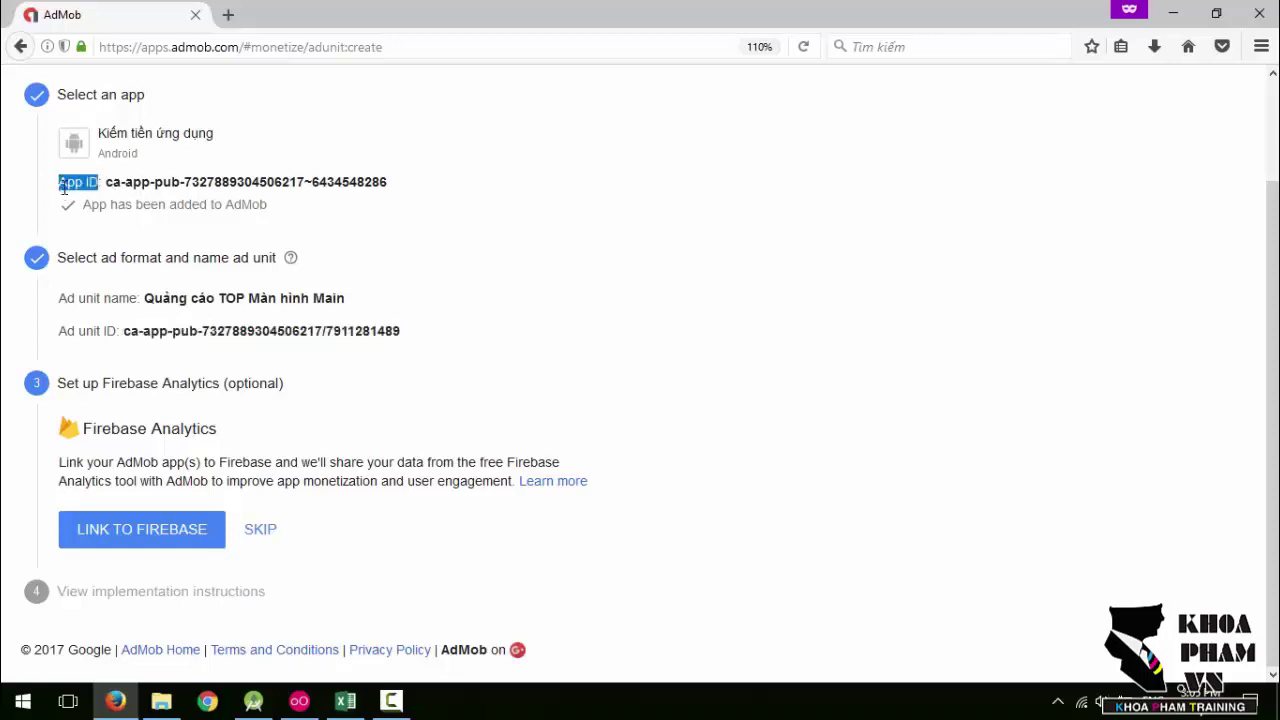
click(63, 329)
double_click(157, 331)
click(250, 331)
drag(370, 331, 401, 331)
click(326, 334)
double_click(322, 331)
click(426, 371)
drag(395, 183, 45, 183)
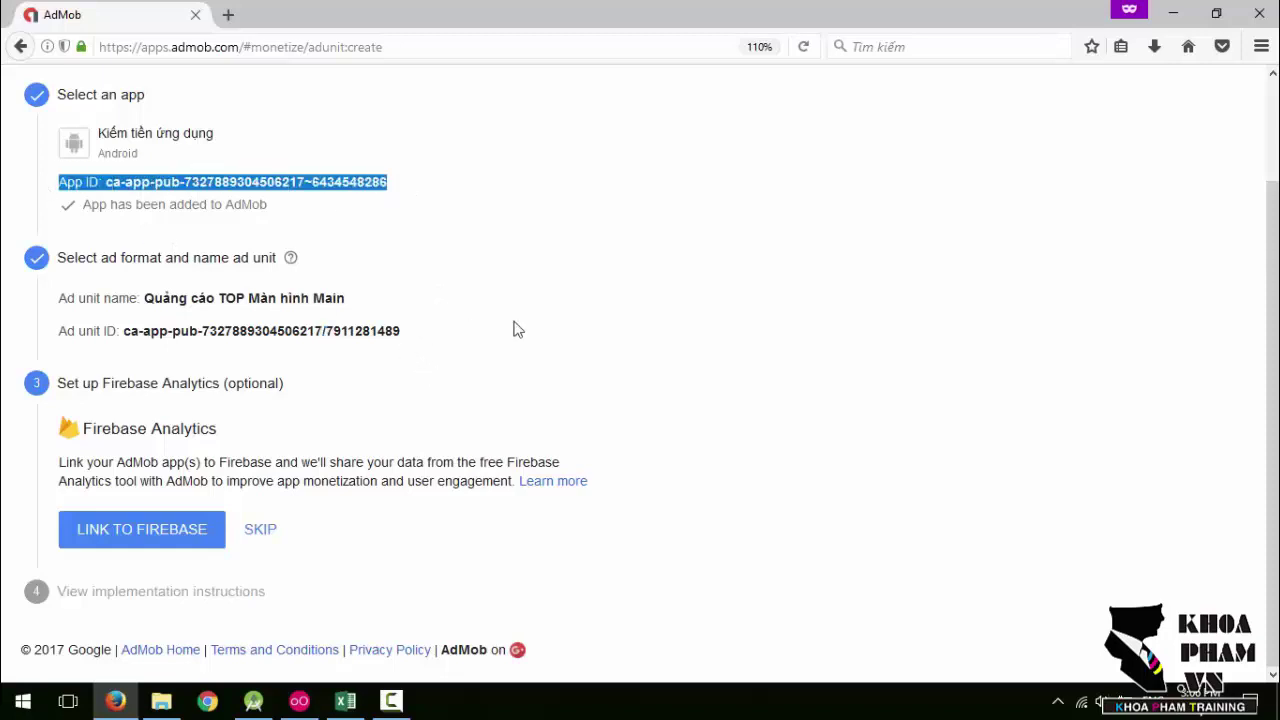
drag(402, 331, 67, 334)
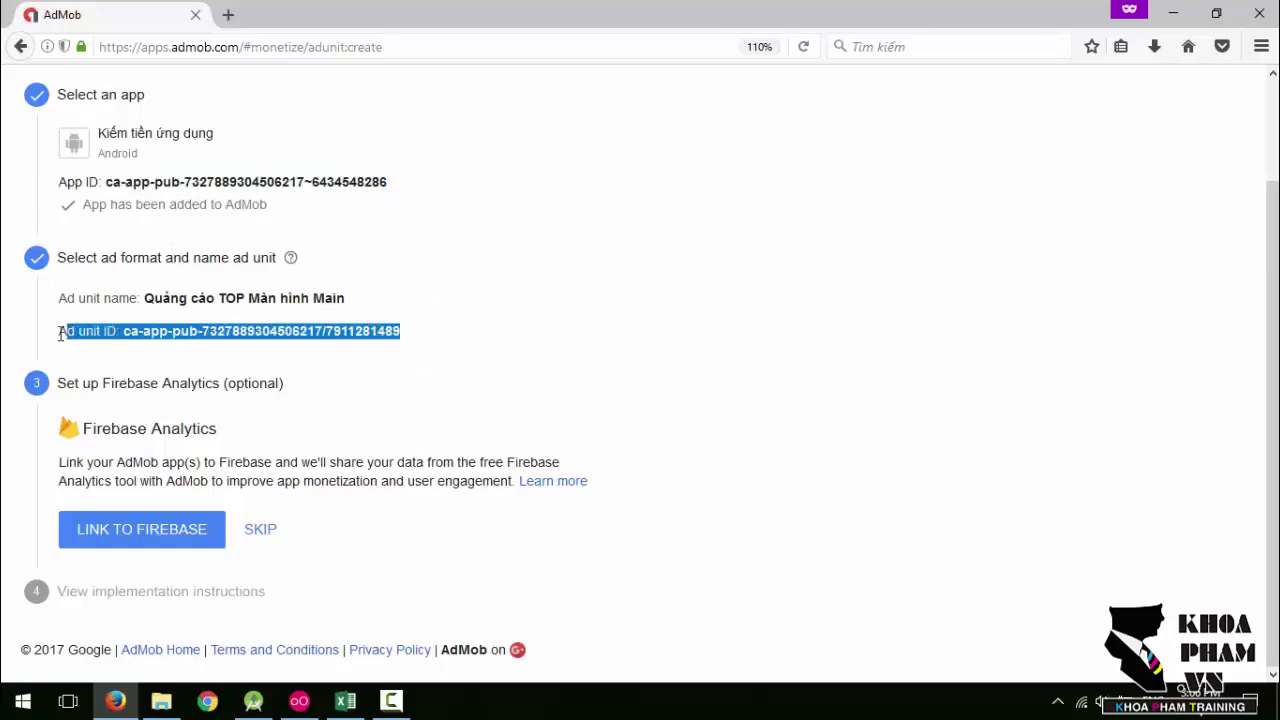
- Skip linking the app to Firebase Analytics, and review the App ID and ad unit ID in the implementation instructions
click(598, 331)
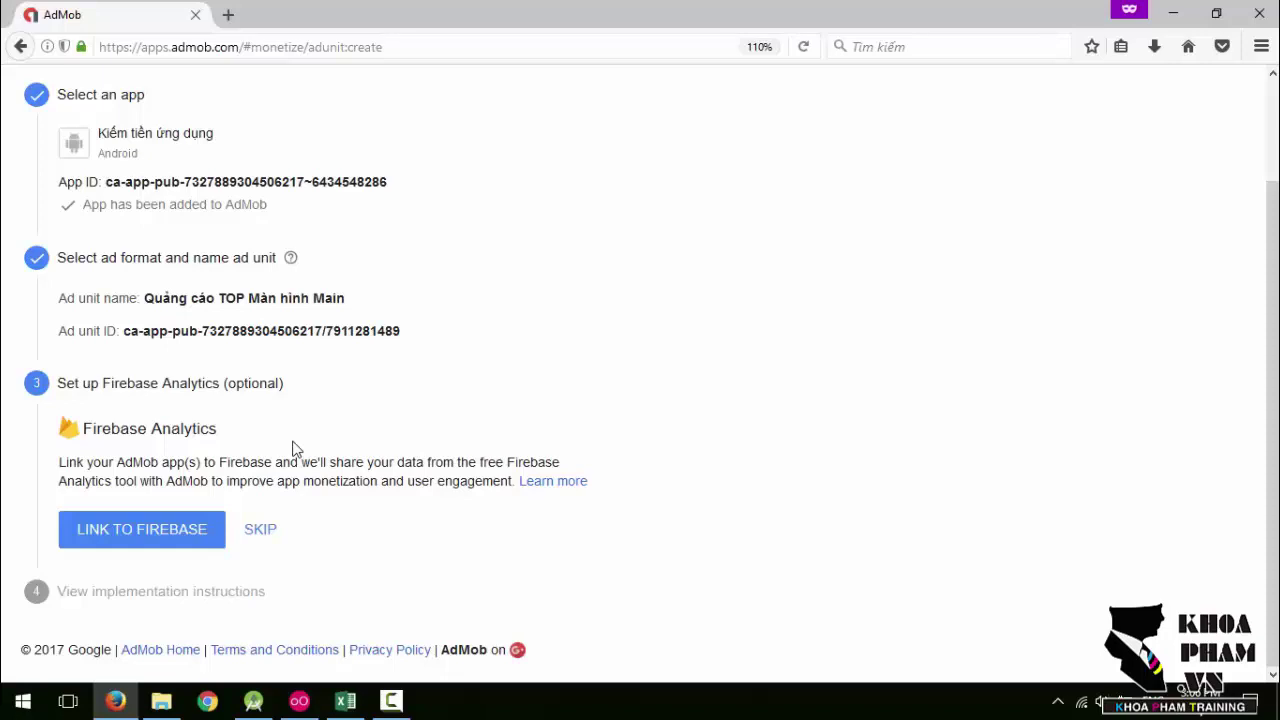
click(256, 546)
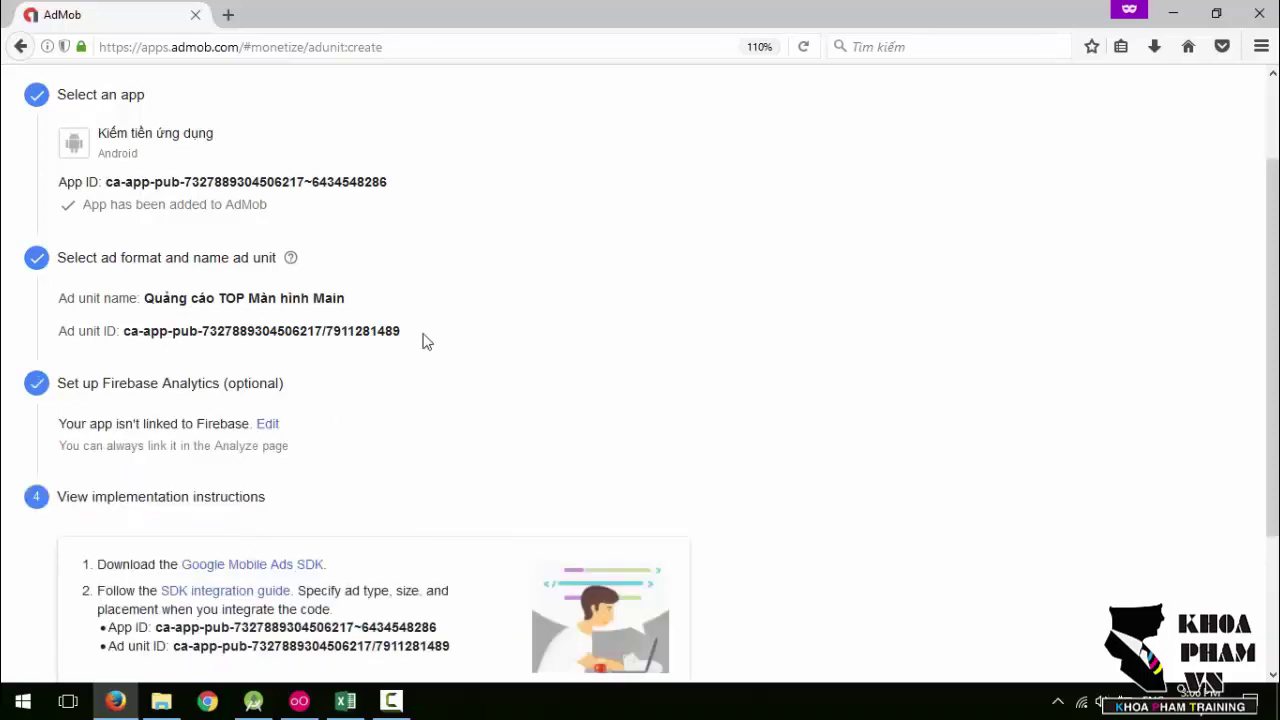
scroll(420, 342, down, 2)
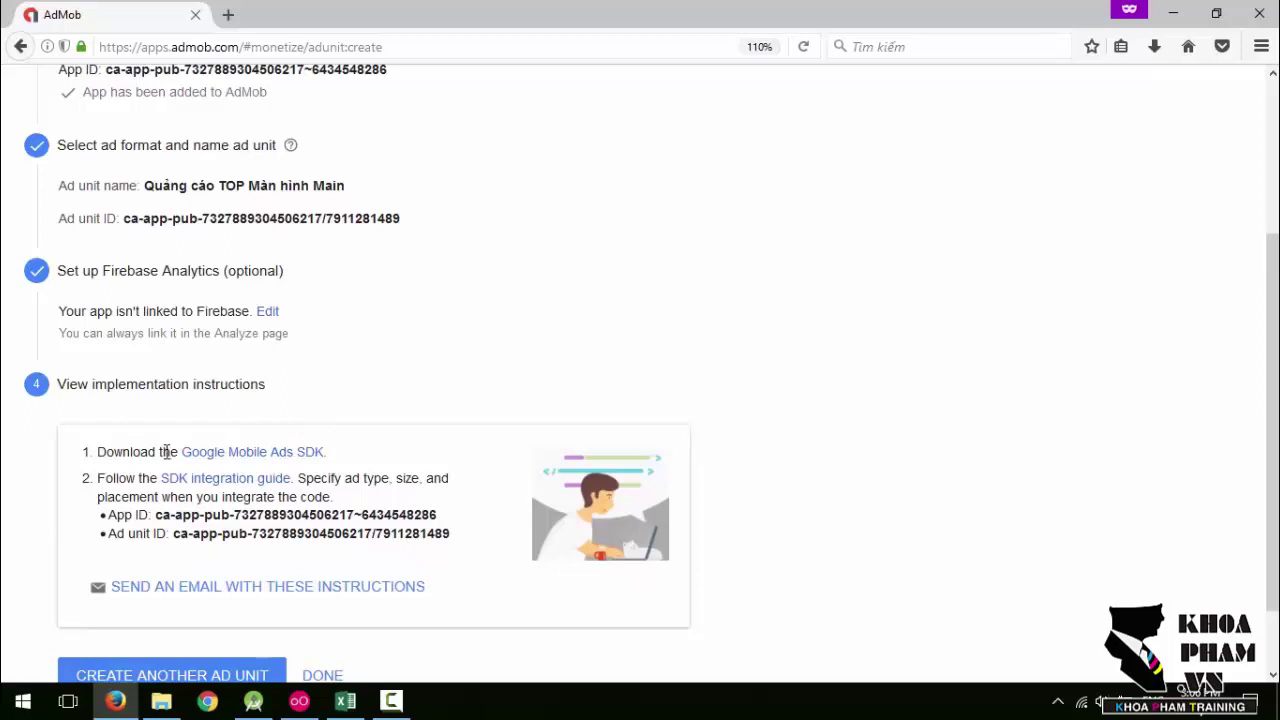
scroll(227, 488, down, 2)
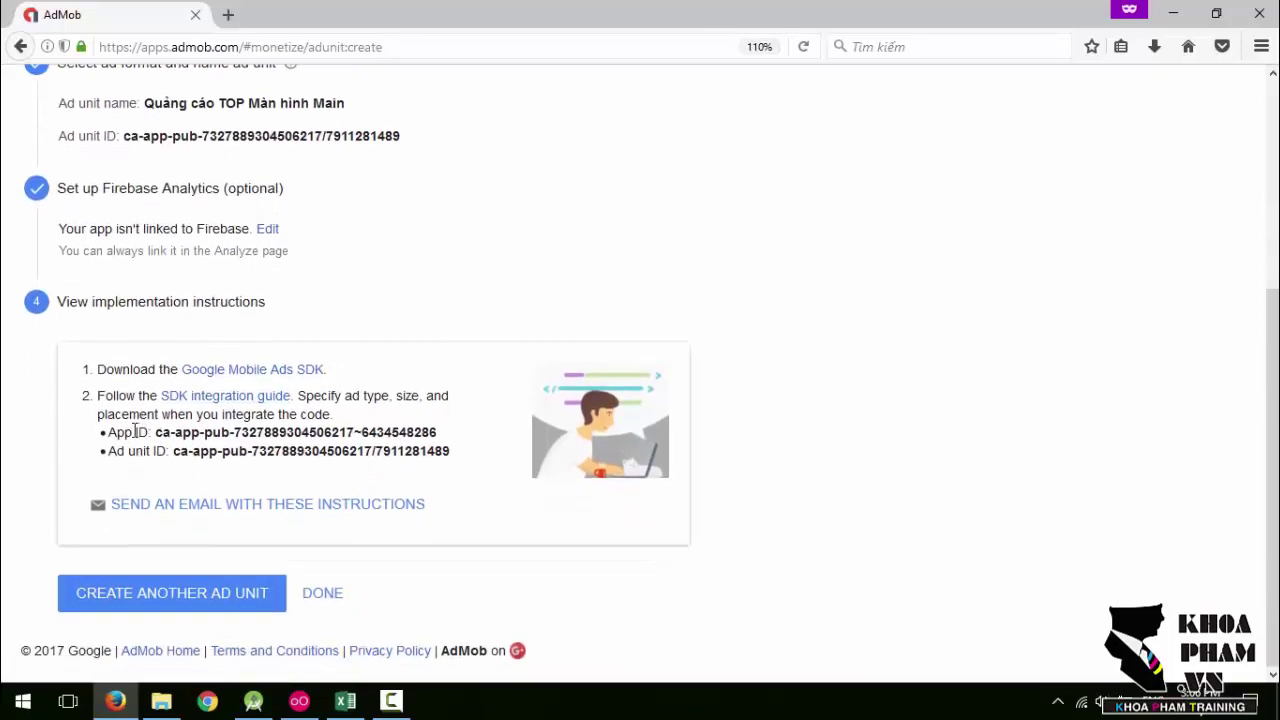
drag(119, 432, 168, 451)
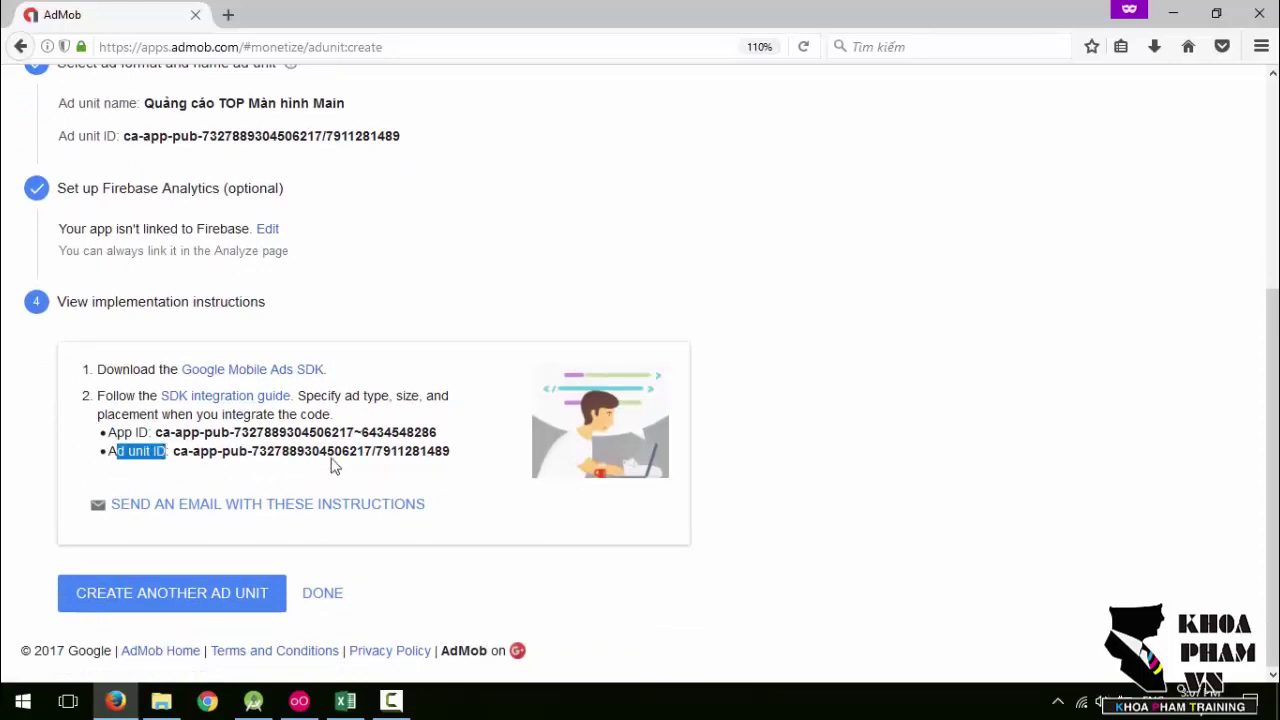
click(478, 278)
- Review the form for emailing the implementation instructions, and close it without sending
click(166, 509)
scroll(491, 456, down, 1)
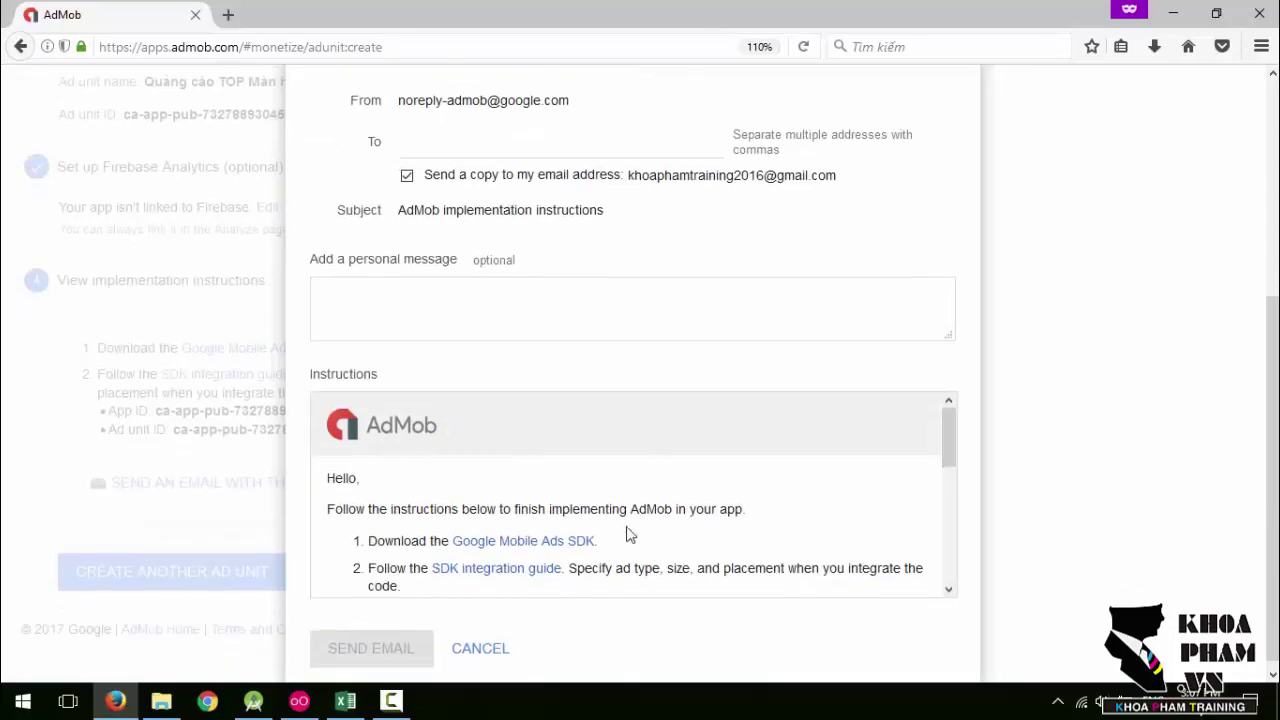
scroll(575, 437, up, 5)
scroll(476, 492, down, 3)
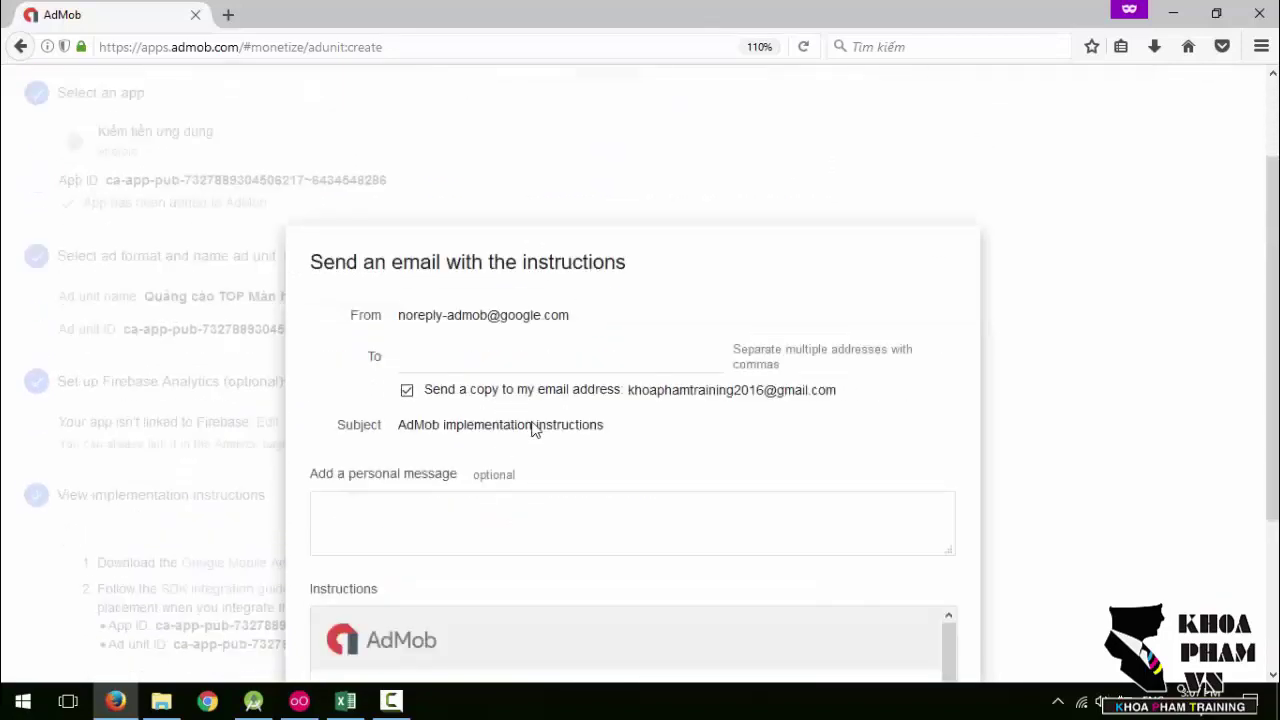
click(475, 637)
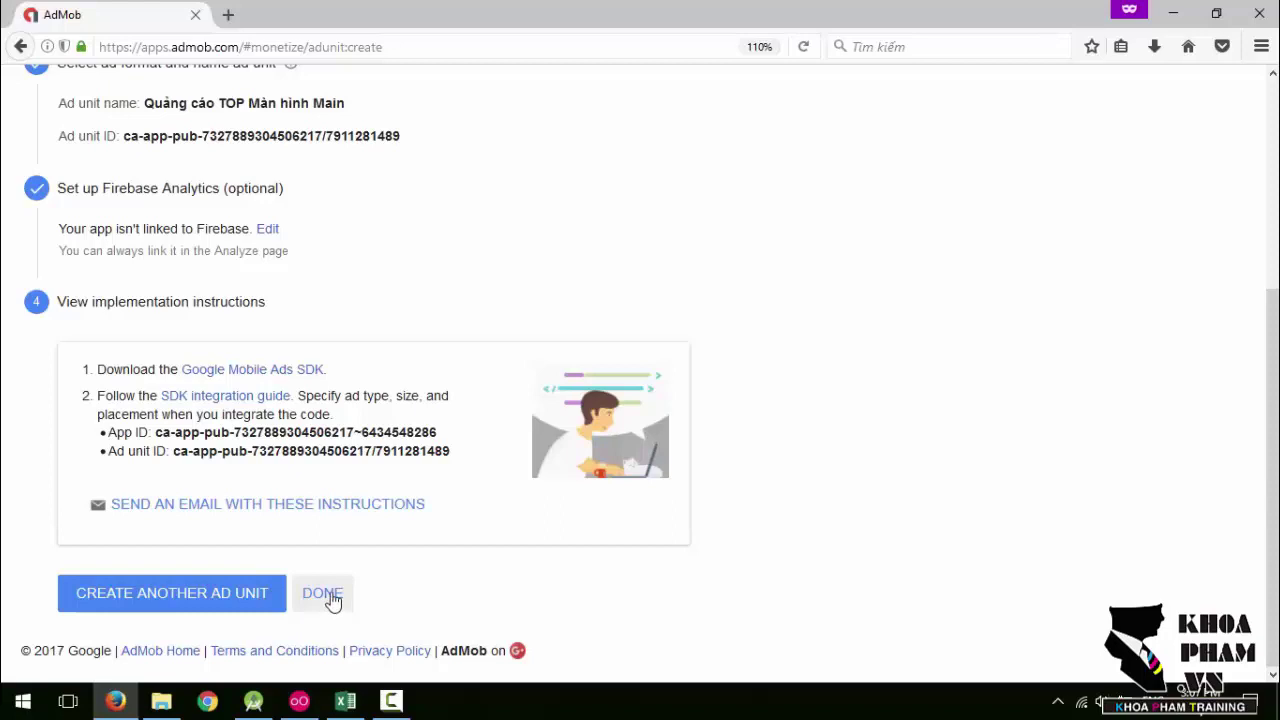
- Finish the ad unit setup without creating another ad unit
scroll(340, 578, up, 2)
scroll(337, 577, down, 2)
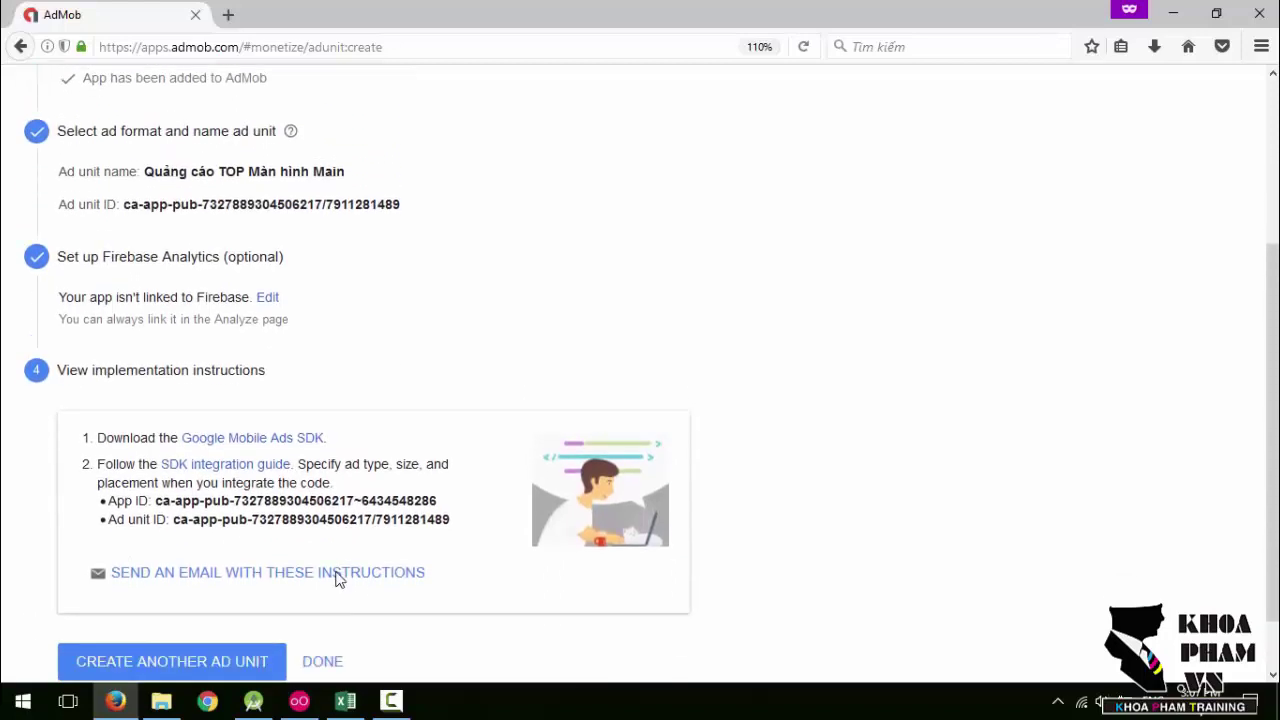
click(320, 595)
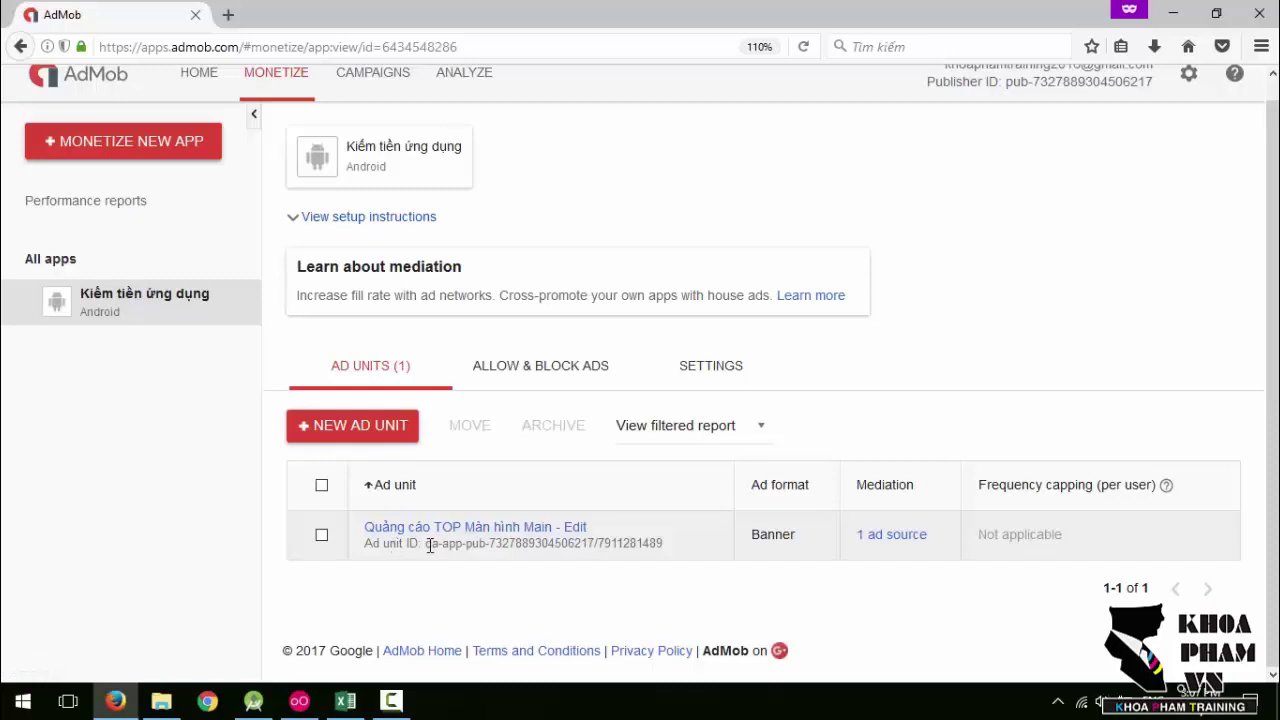
- Locate the banner's ad unit ID in the ad unit list, and the app name above it
drag(427, 545, 666, 543)
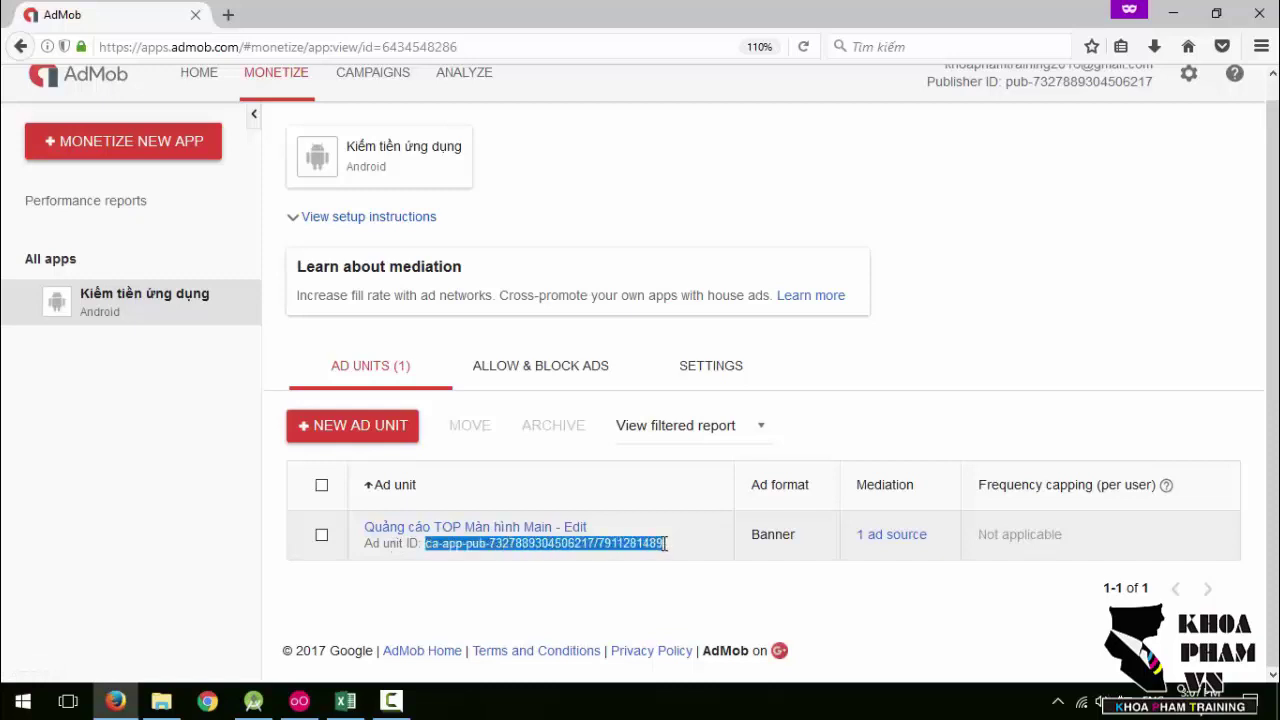
click(659, 554)
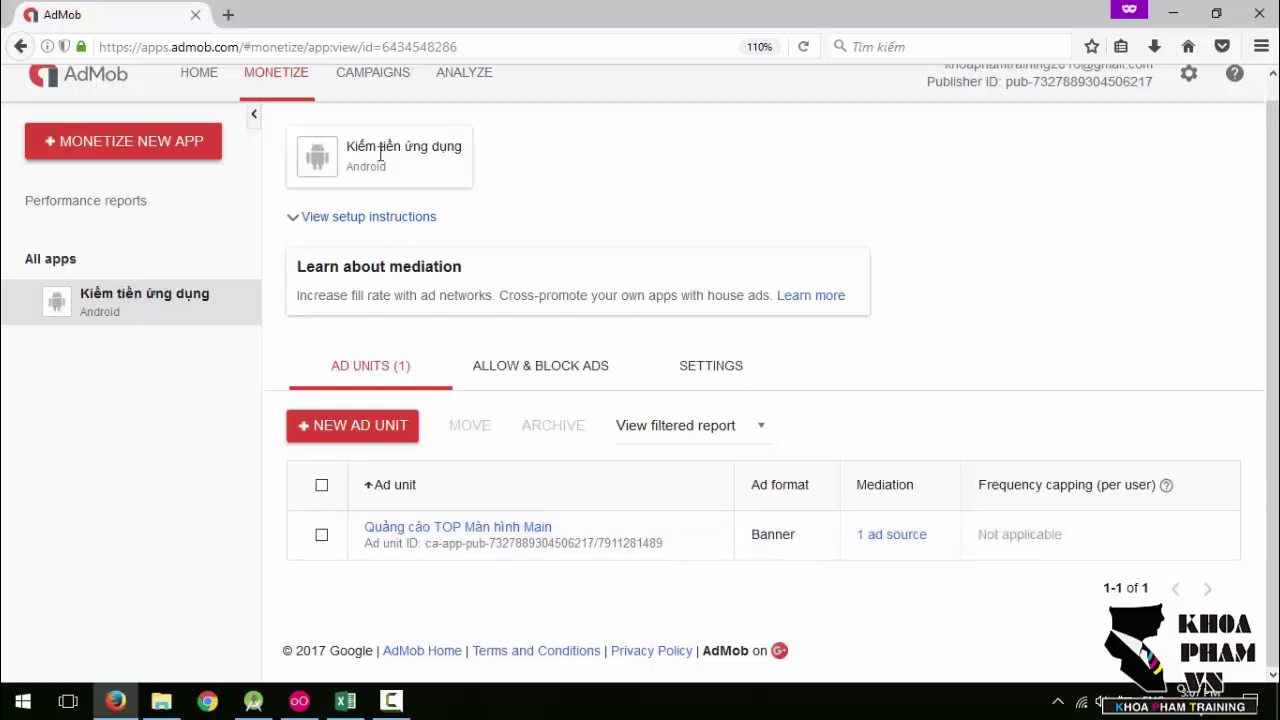
drag(348, 147, 451, 143)
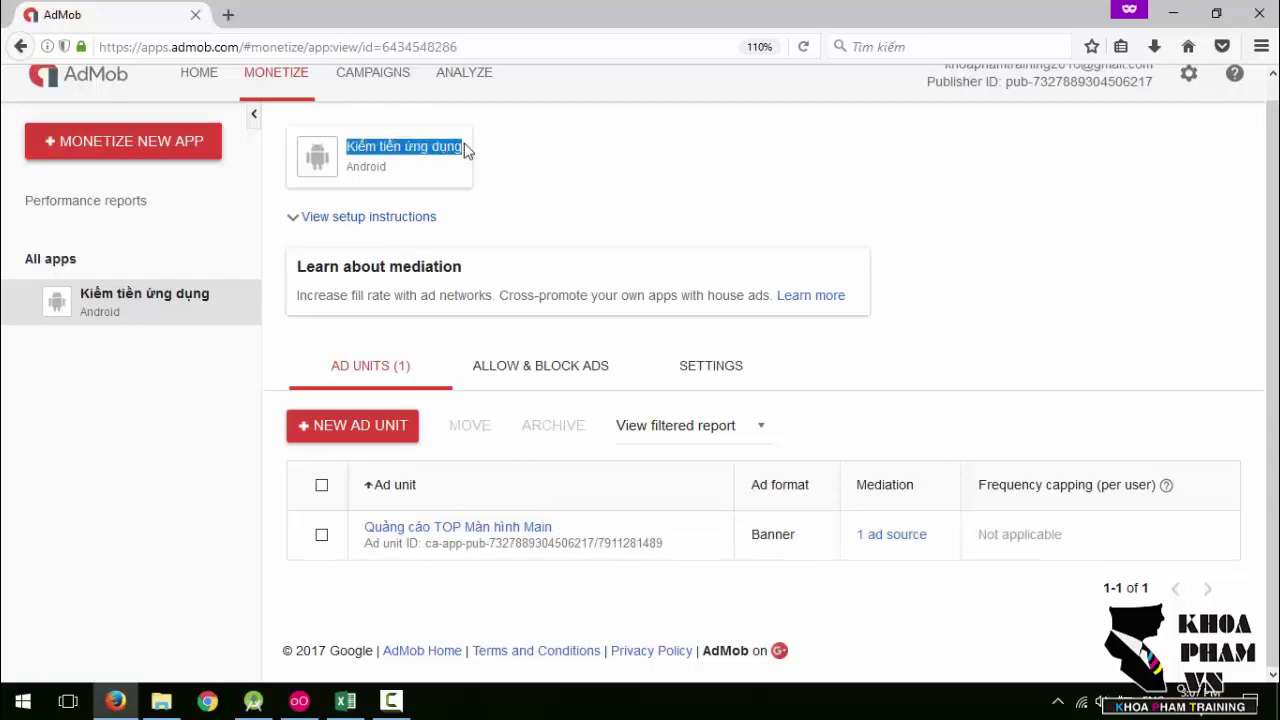
- Expand the app's setup instructions, highlight the App ID, and compare its location with the ad unit list
click(349, 220)
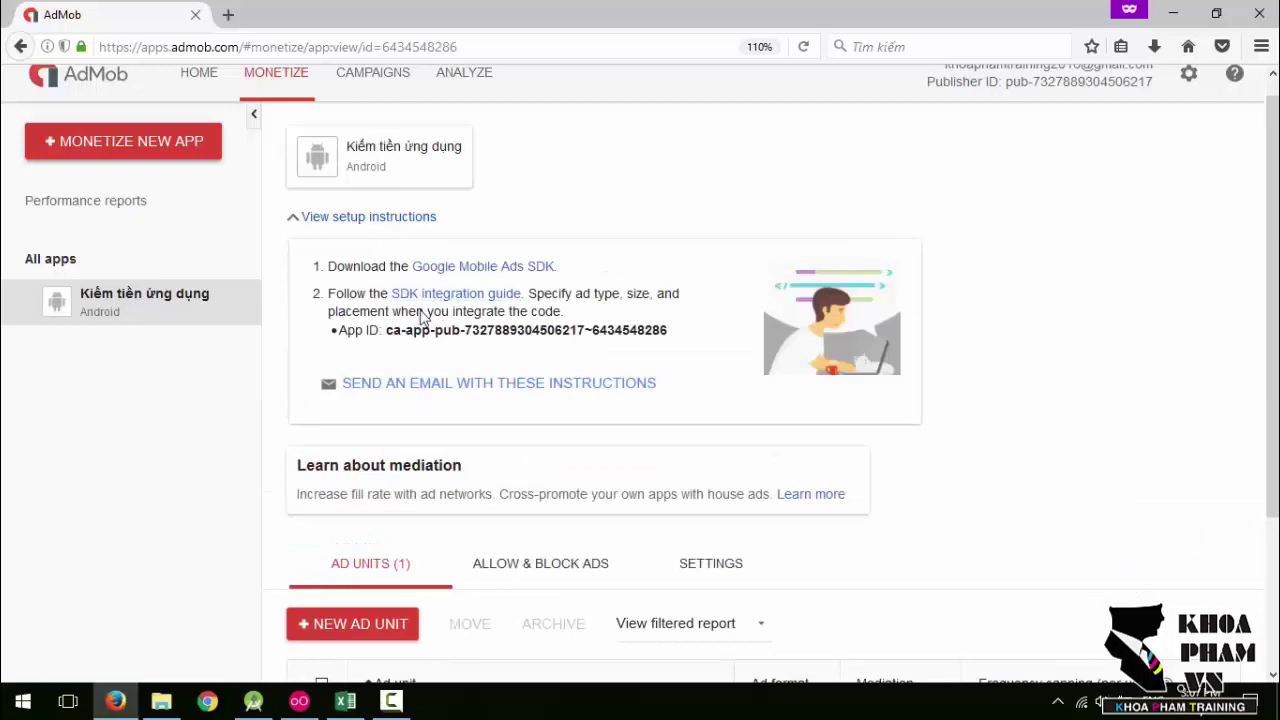
drag(386, 330, 675, 339)
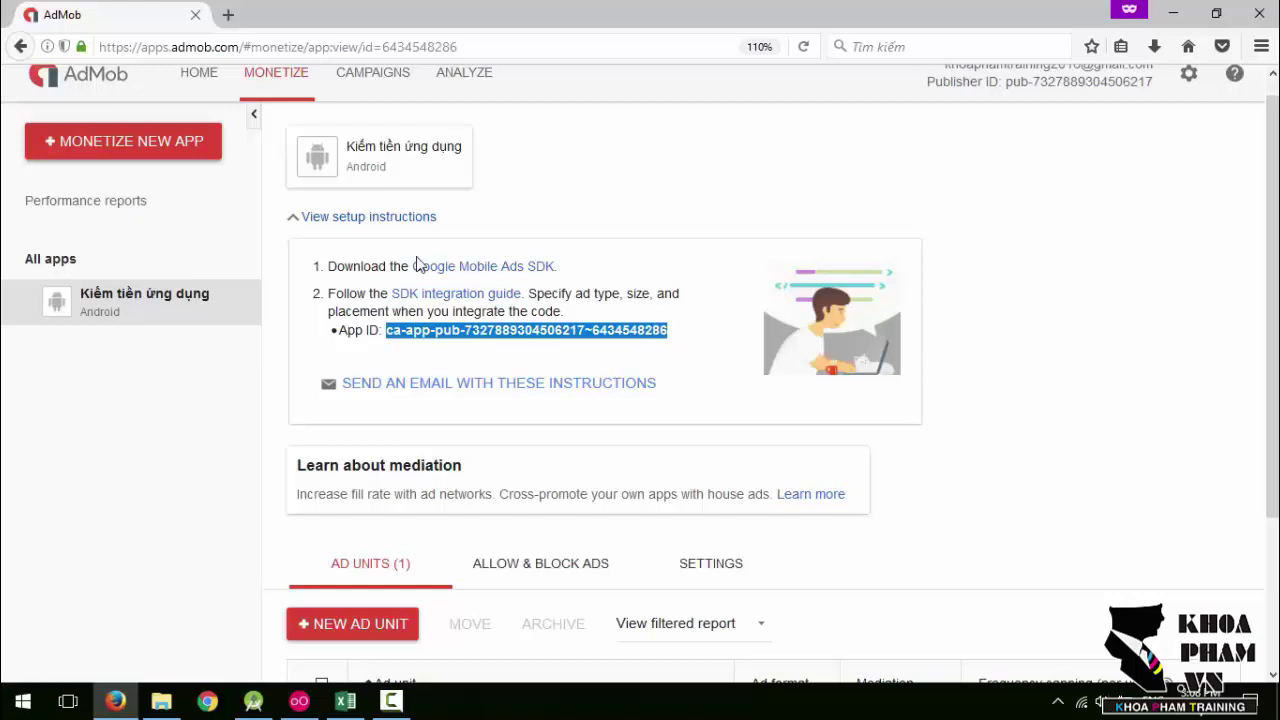
click(1078, 335)
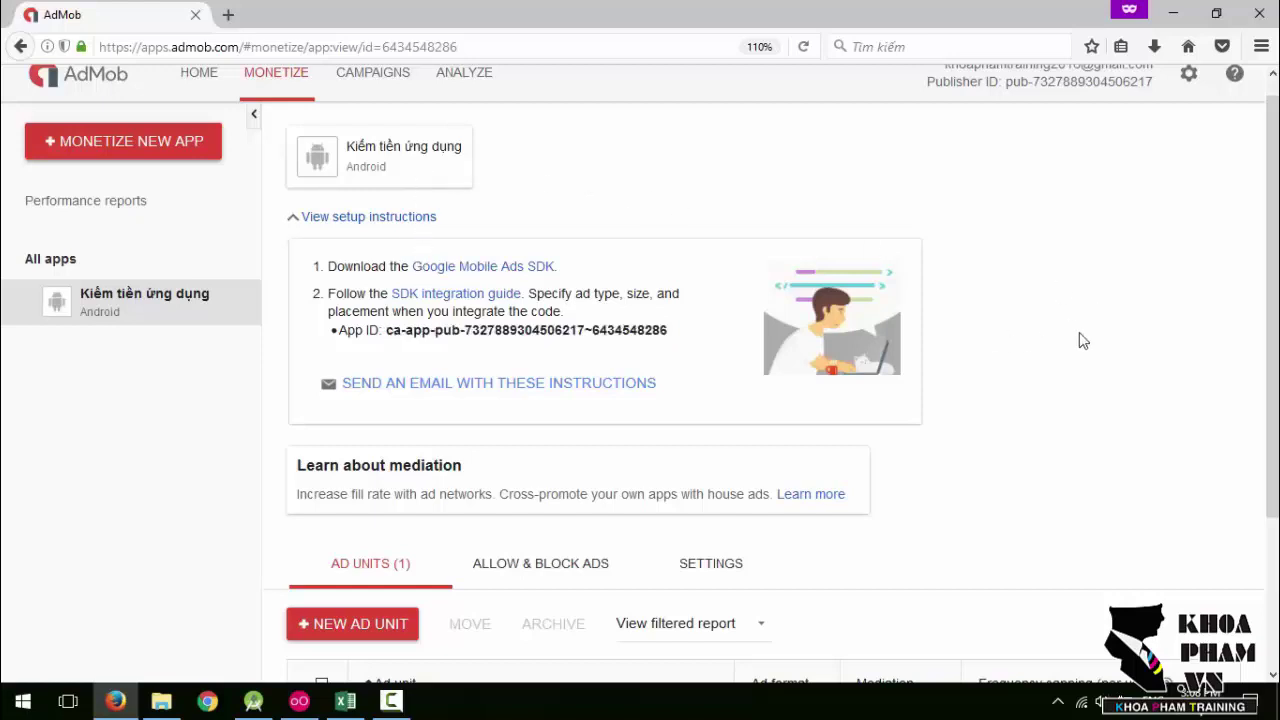
drag(384, 330, 706, 346)
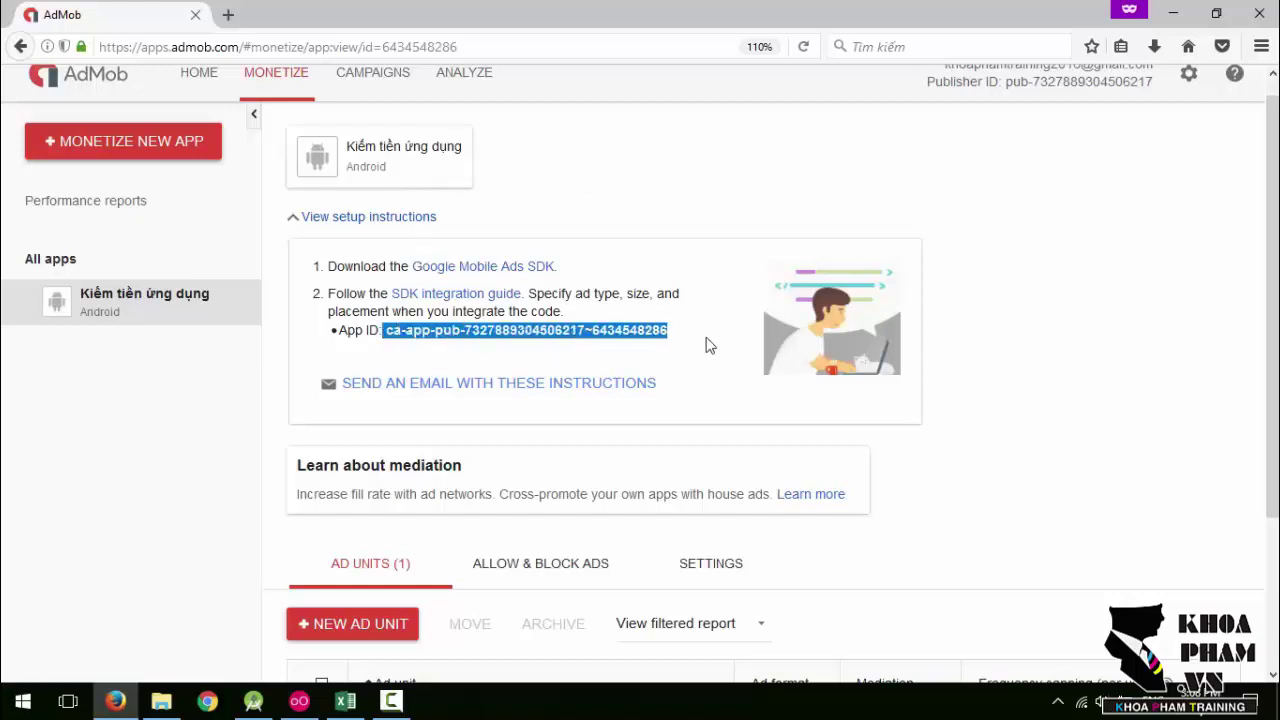
scroll(580, 449, down, 3)
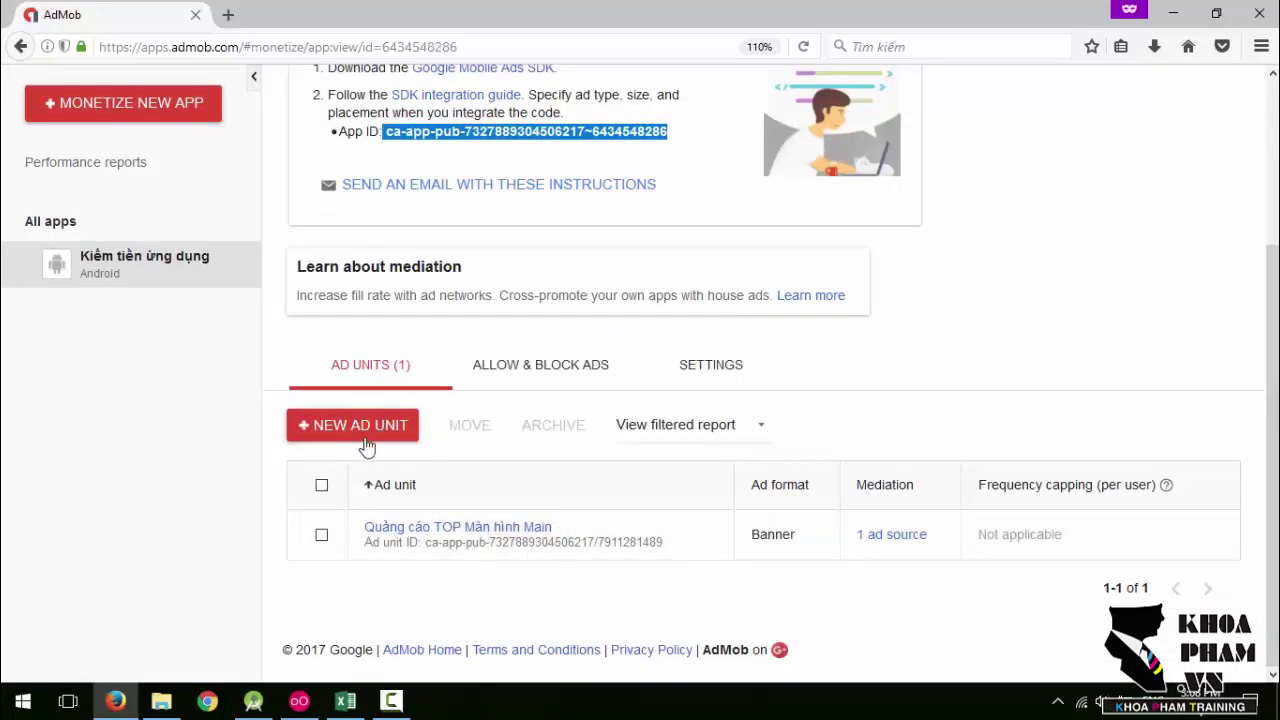
scroll(377, 446, up, 3)
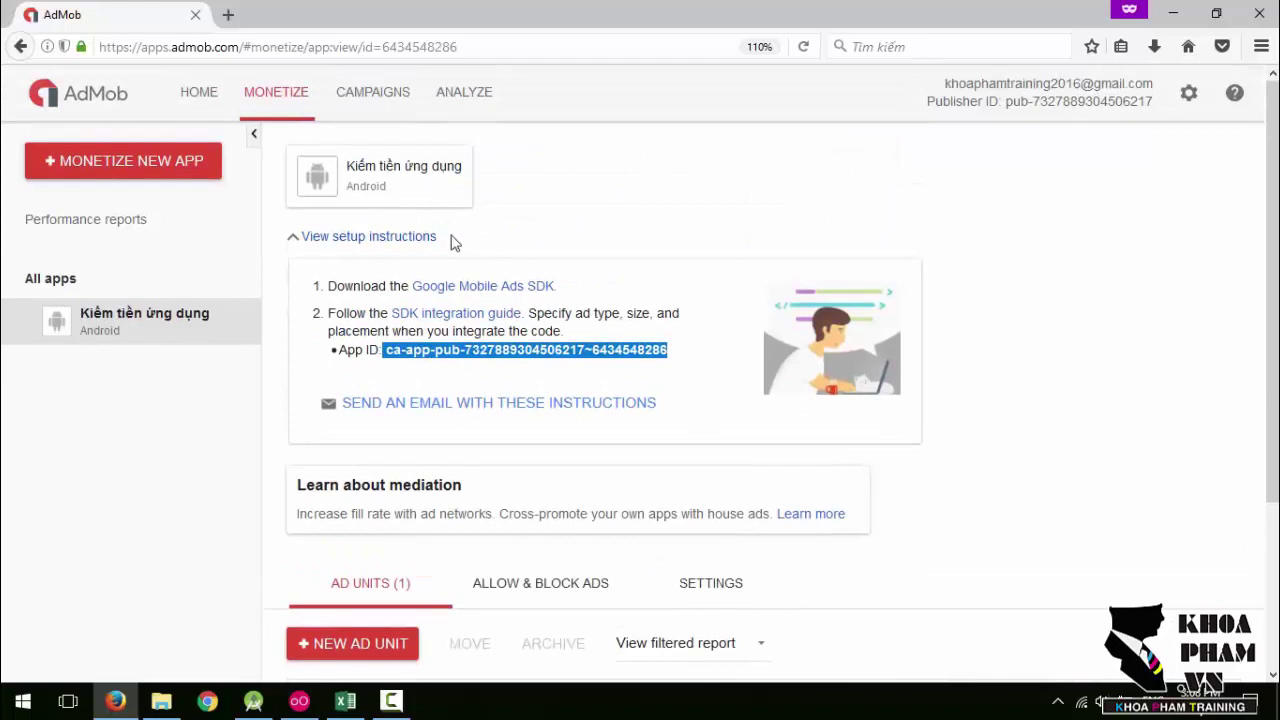
scroll(452, 244, down, 2)
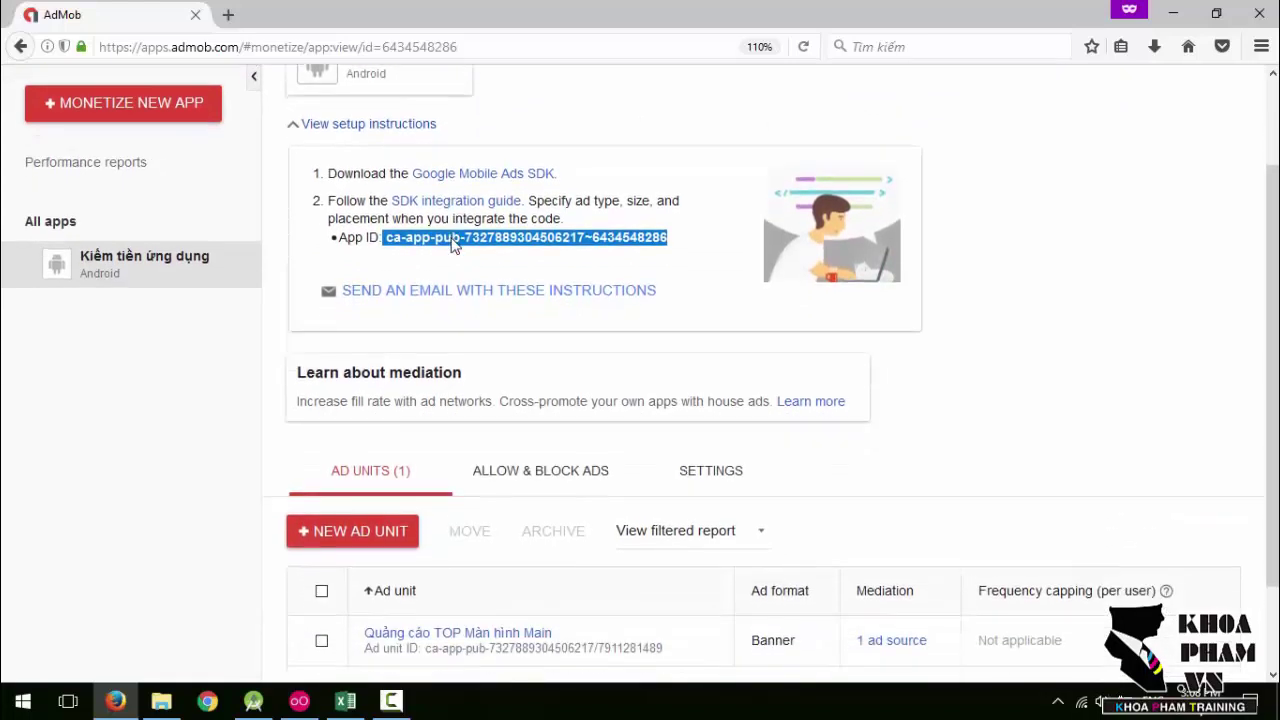
scroll(452, 244, down, 2)
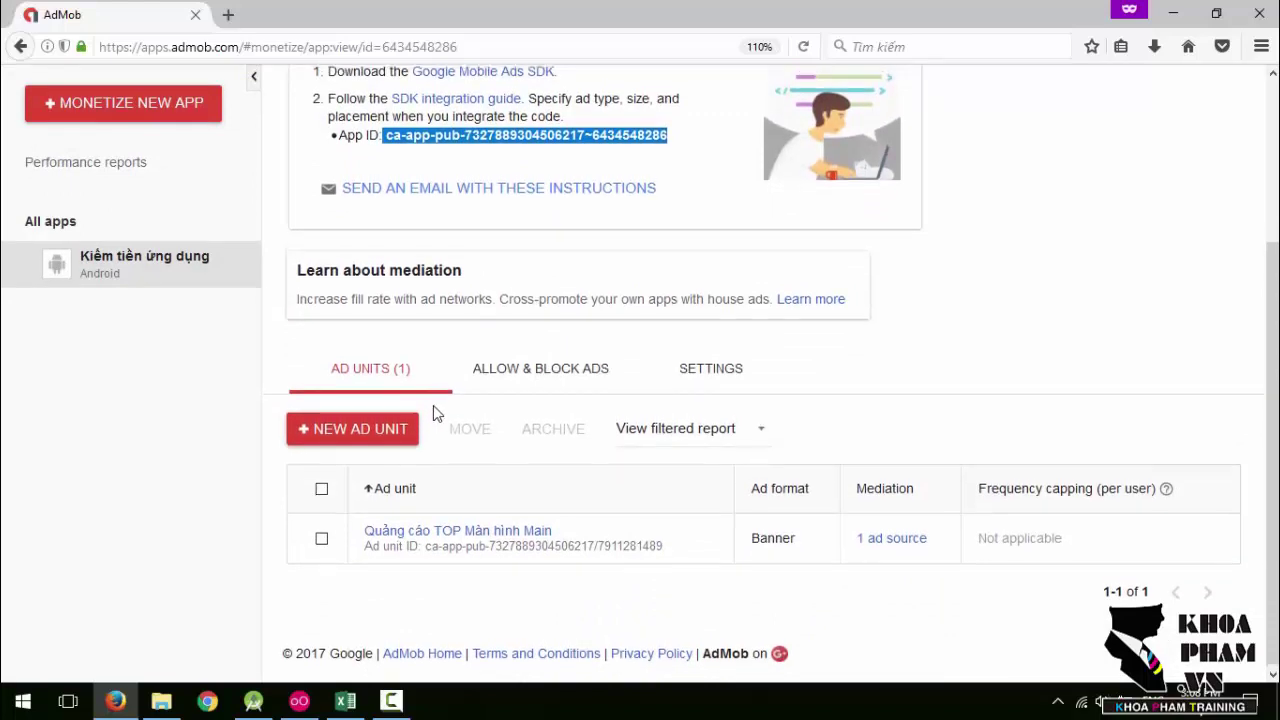
scroll(433, 405, up, 4)
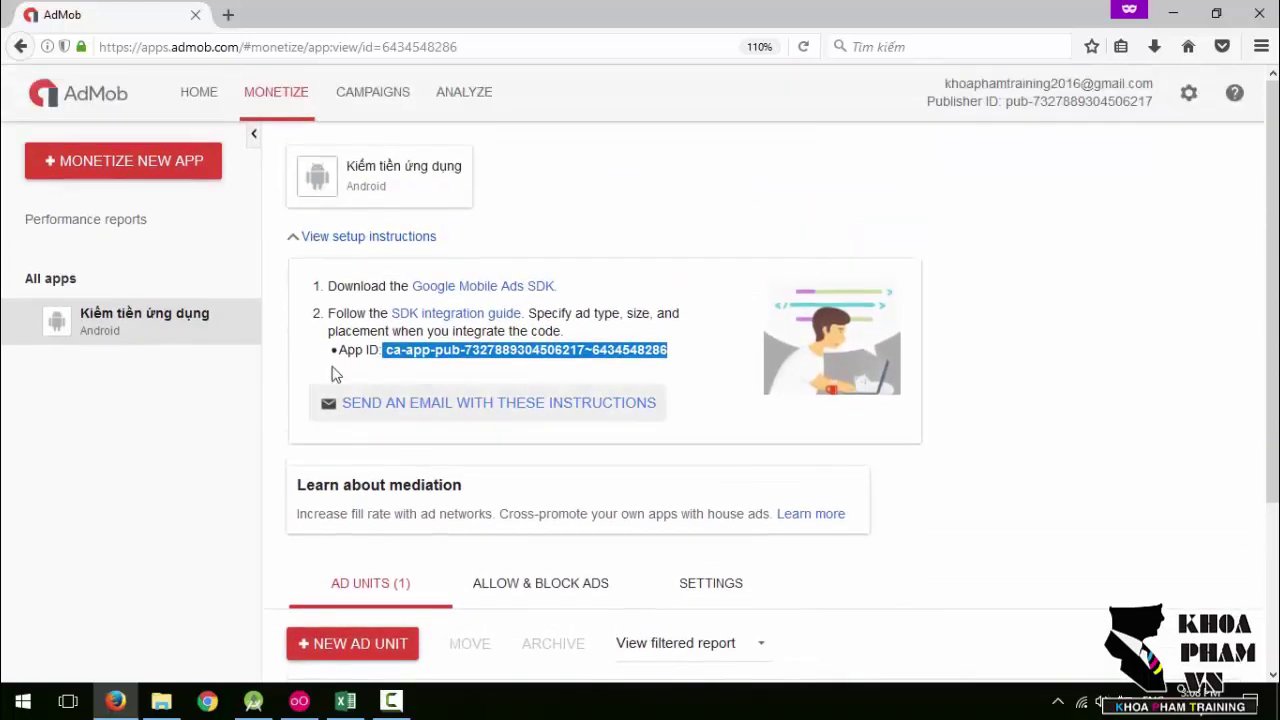
- Check where another app can be added, and examine the earnings, date range and app list on the AdMob home page
click(127, 177)
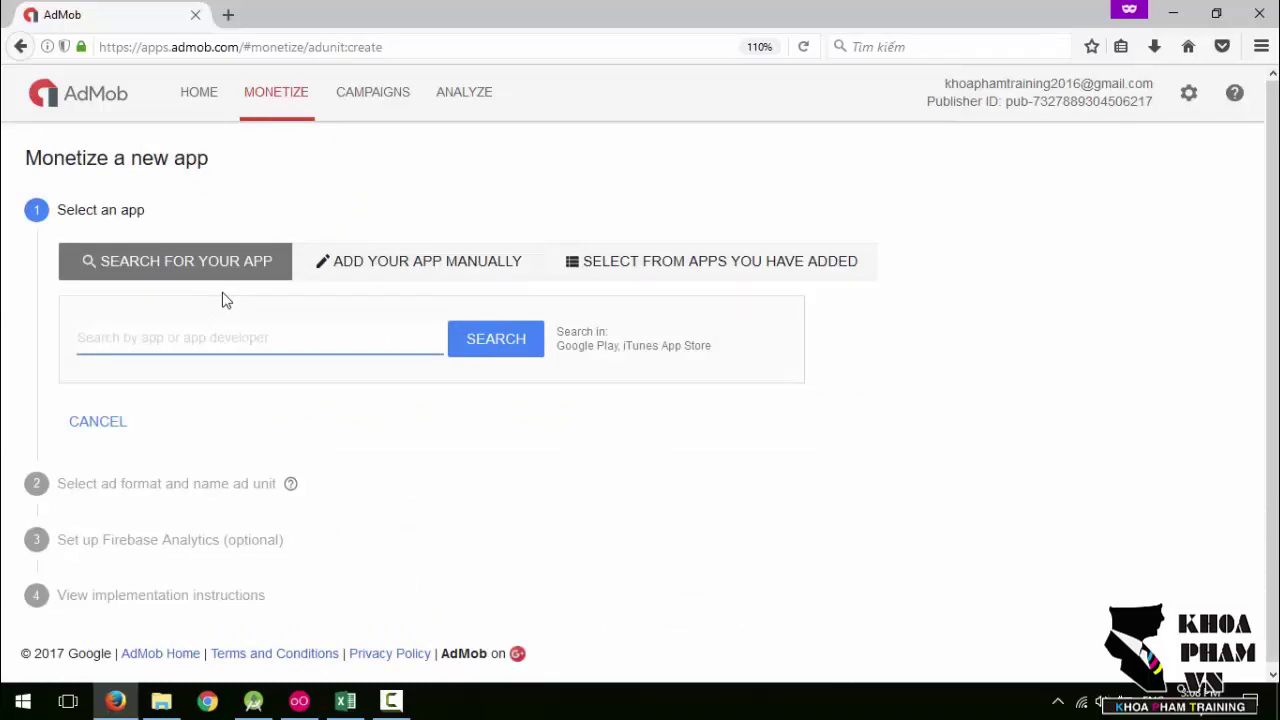
click(203, 98)
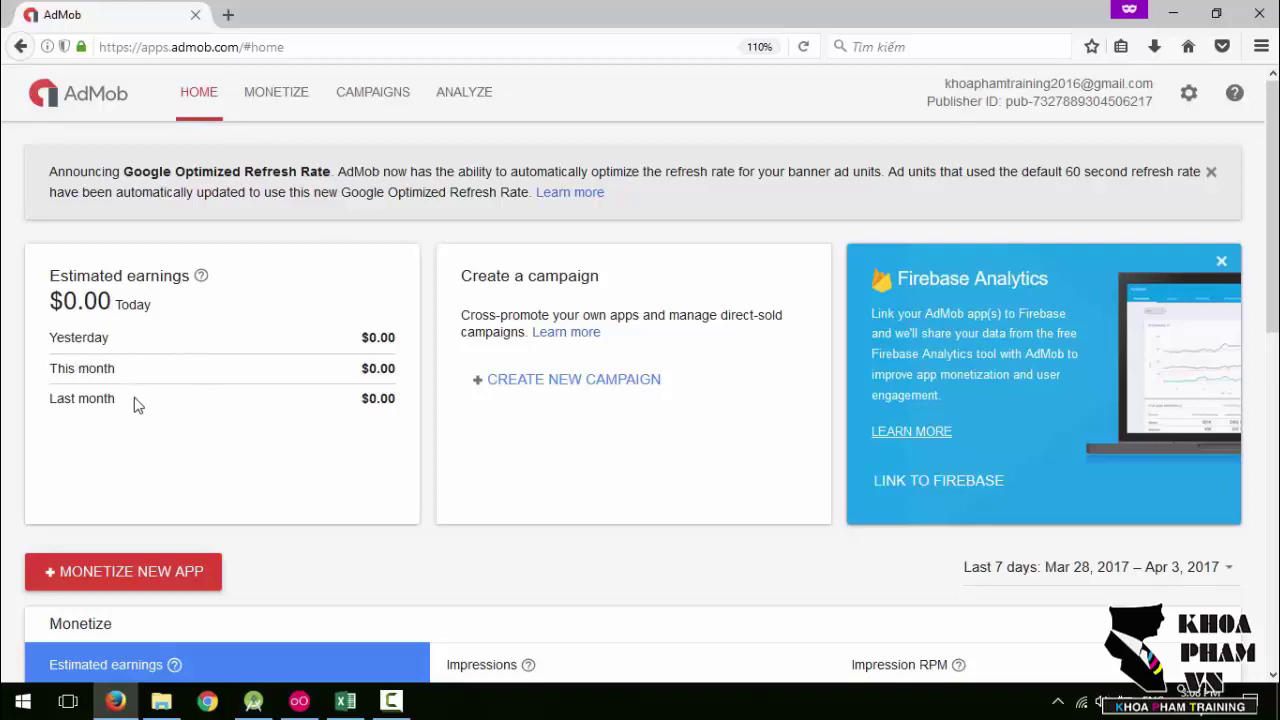
scroll(143, 406, down, 5)
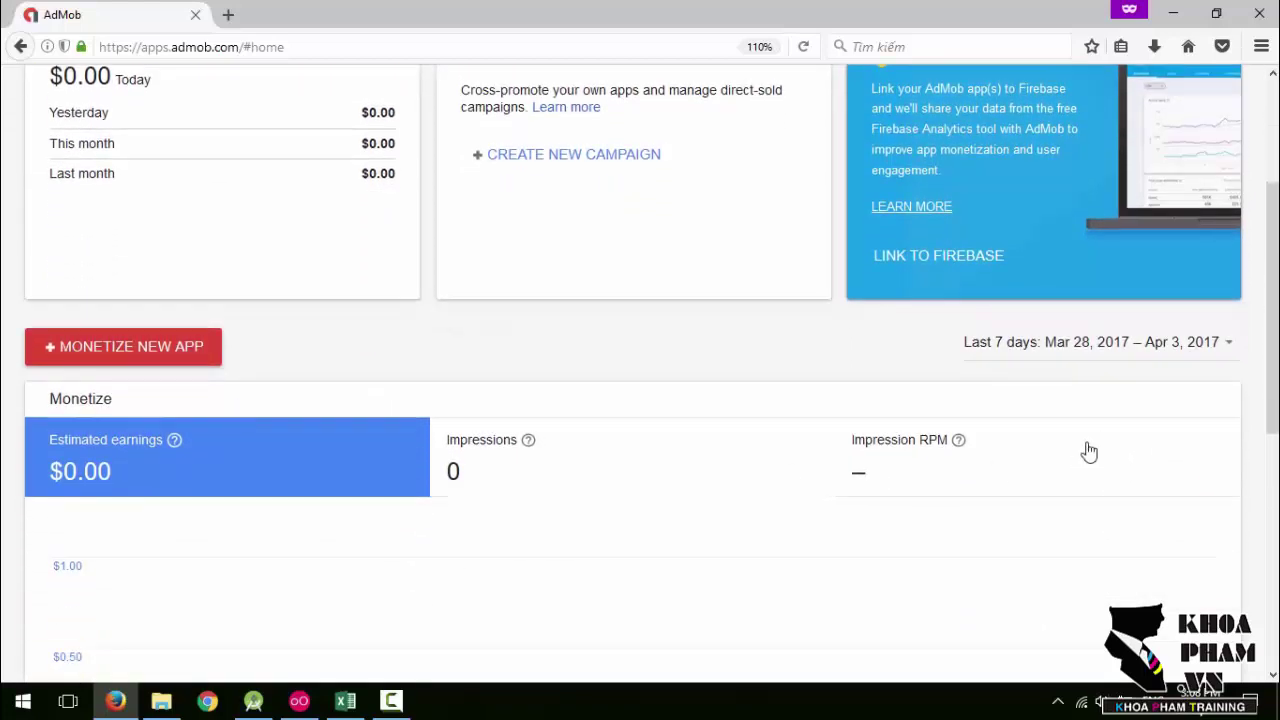
click(1102, 343)
click(720, 366)
scroll(715, 375, down, 7)
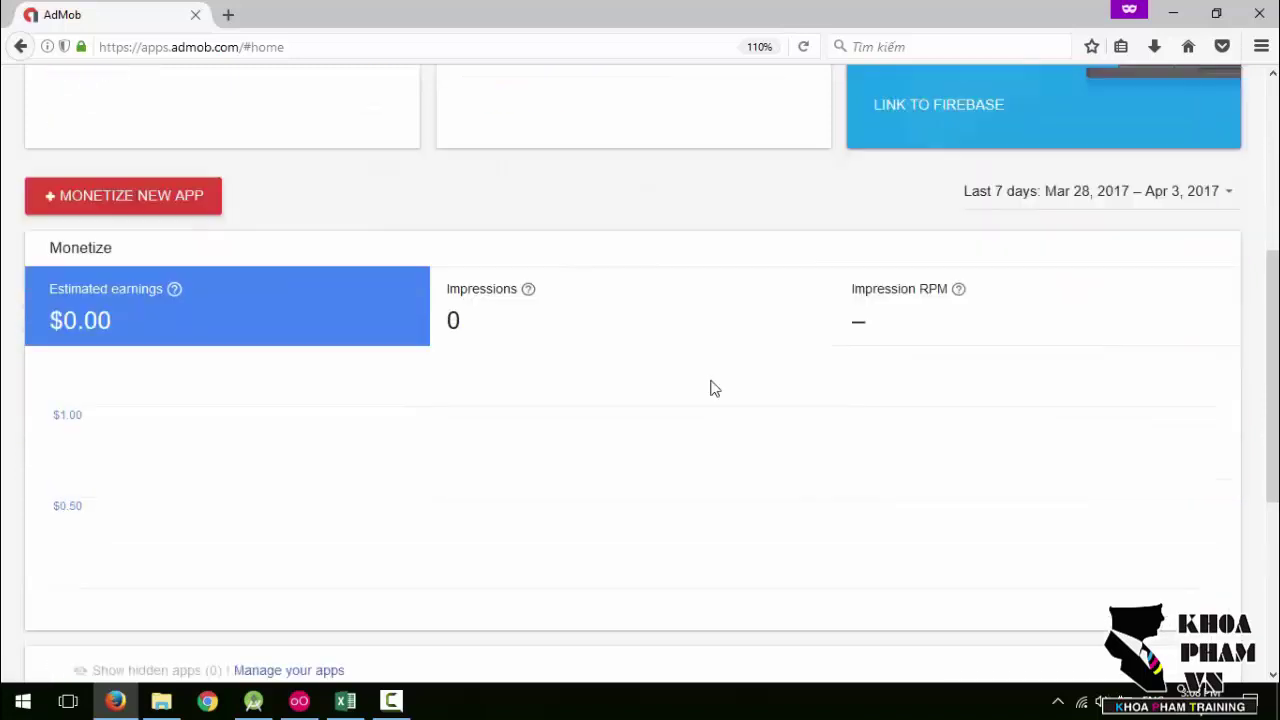
scroll(666, 389, down, 4)
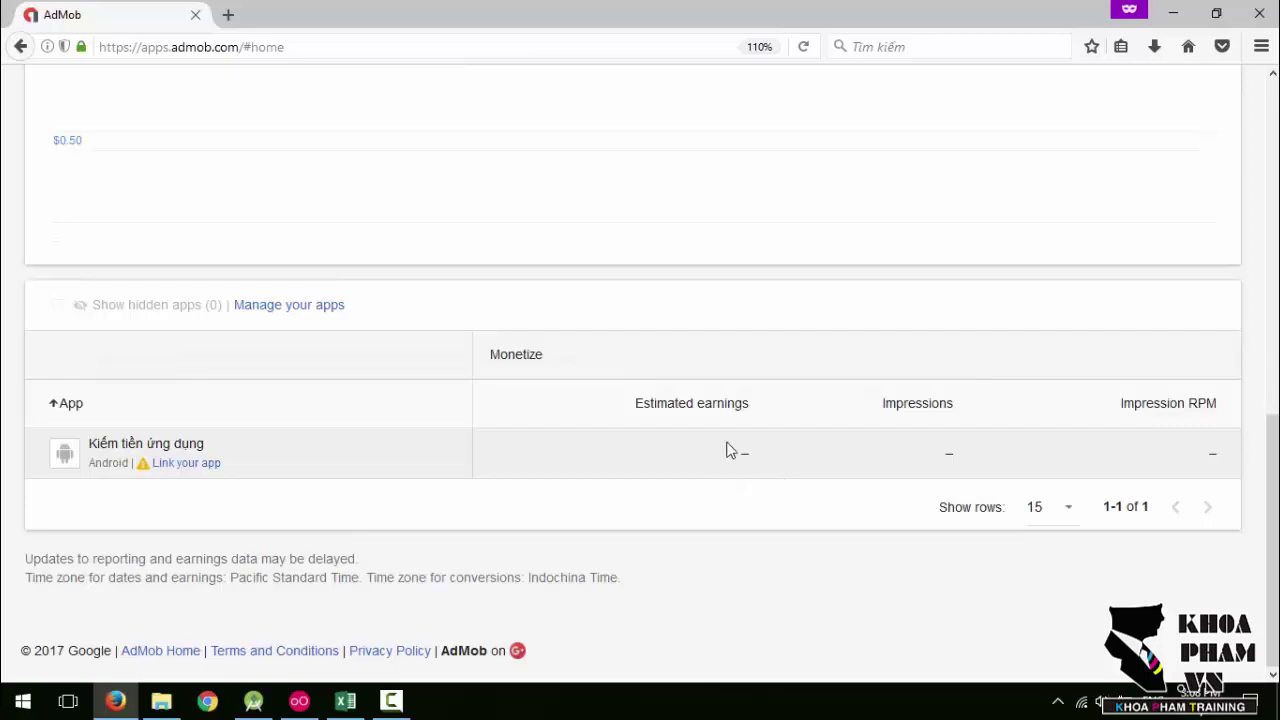
scroll(727, 449, up, 10)
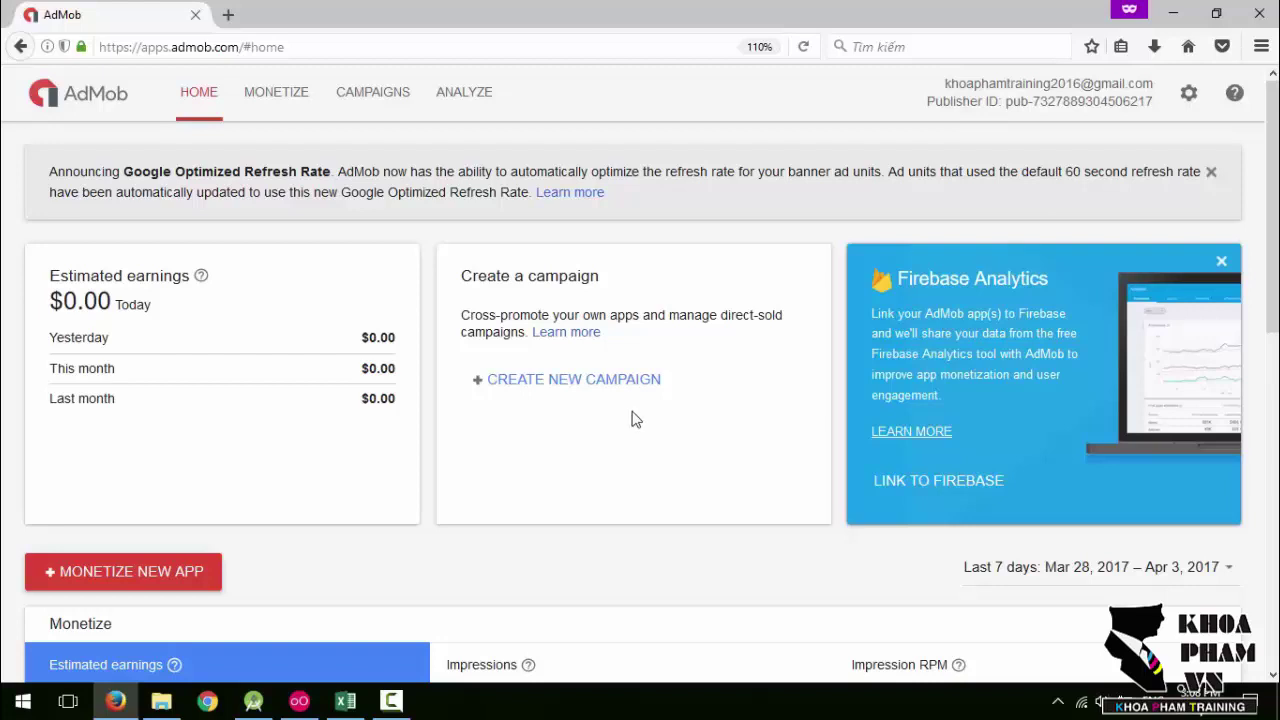
- Reopen the app "Kiếm tiền ứng dụng" and find its App ID in the setup instructions and its banner's ad unit ID
click(298, 110)
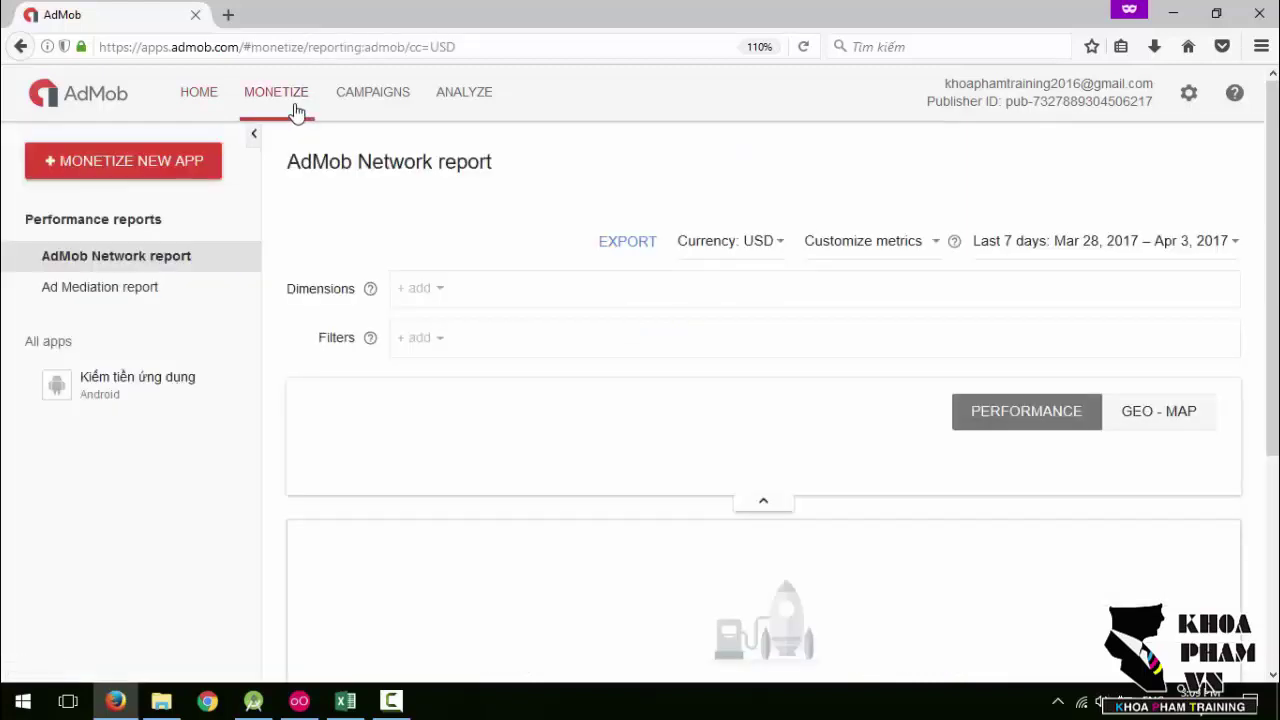
scroll(460, 375, down, 3)
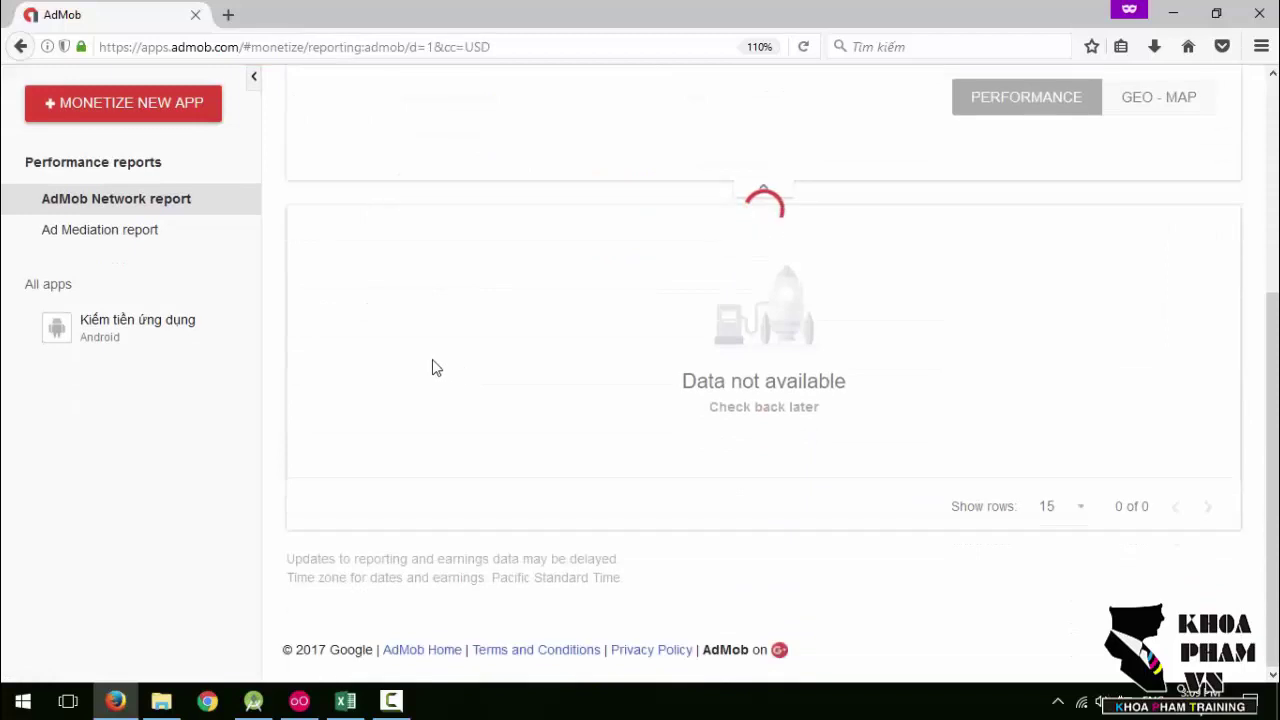
click(62, 339)
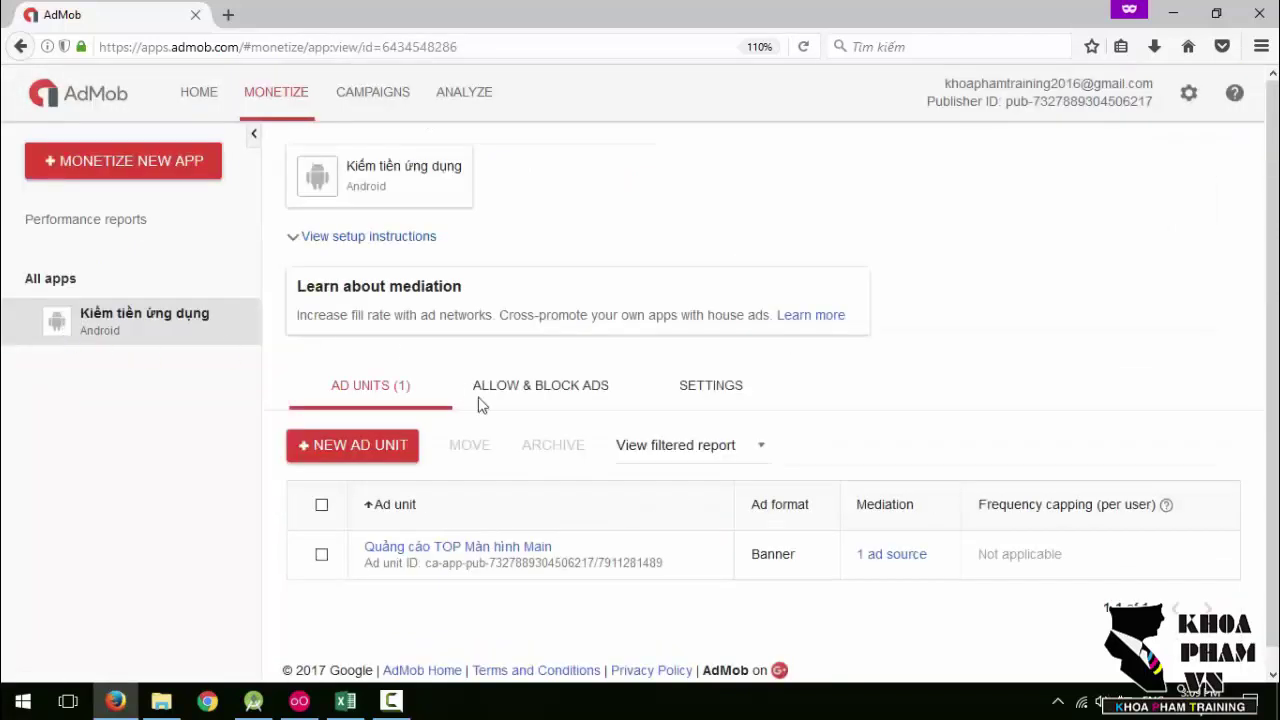
click(362, 237)
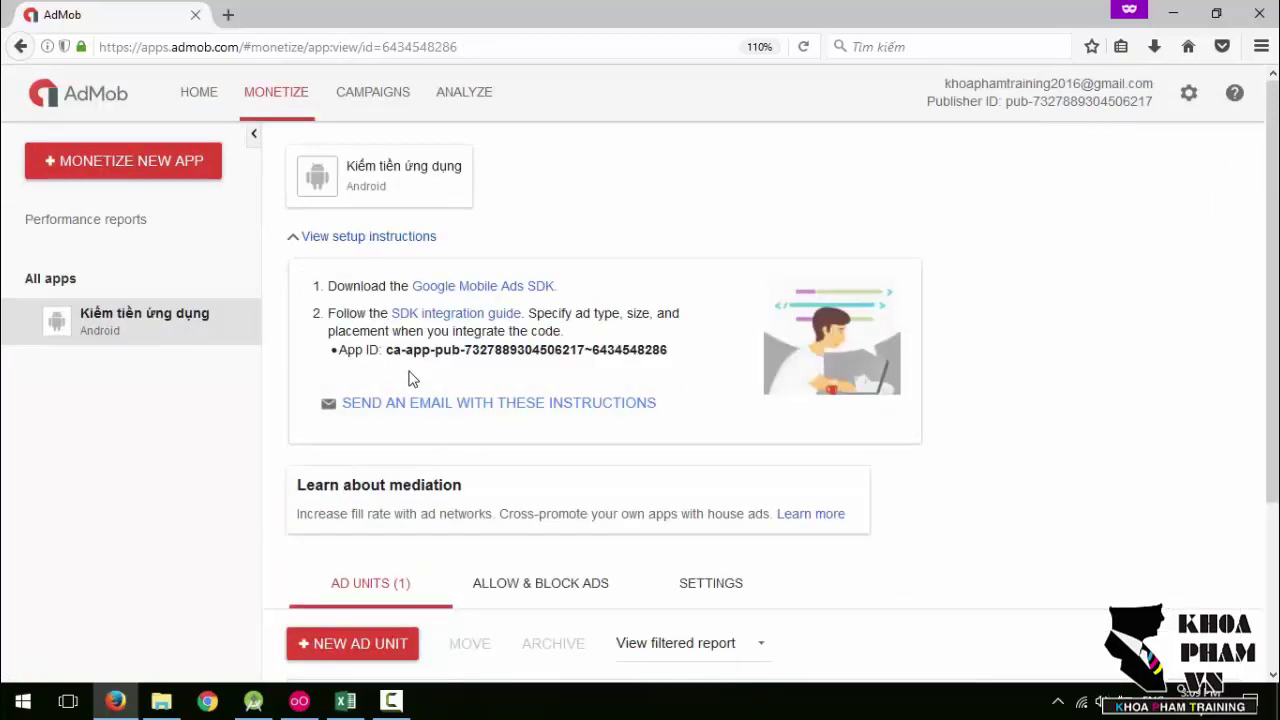
scroll(410, 379, down, 3)
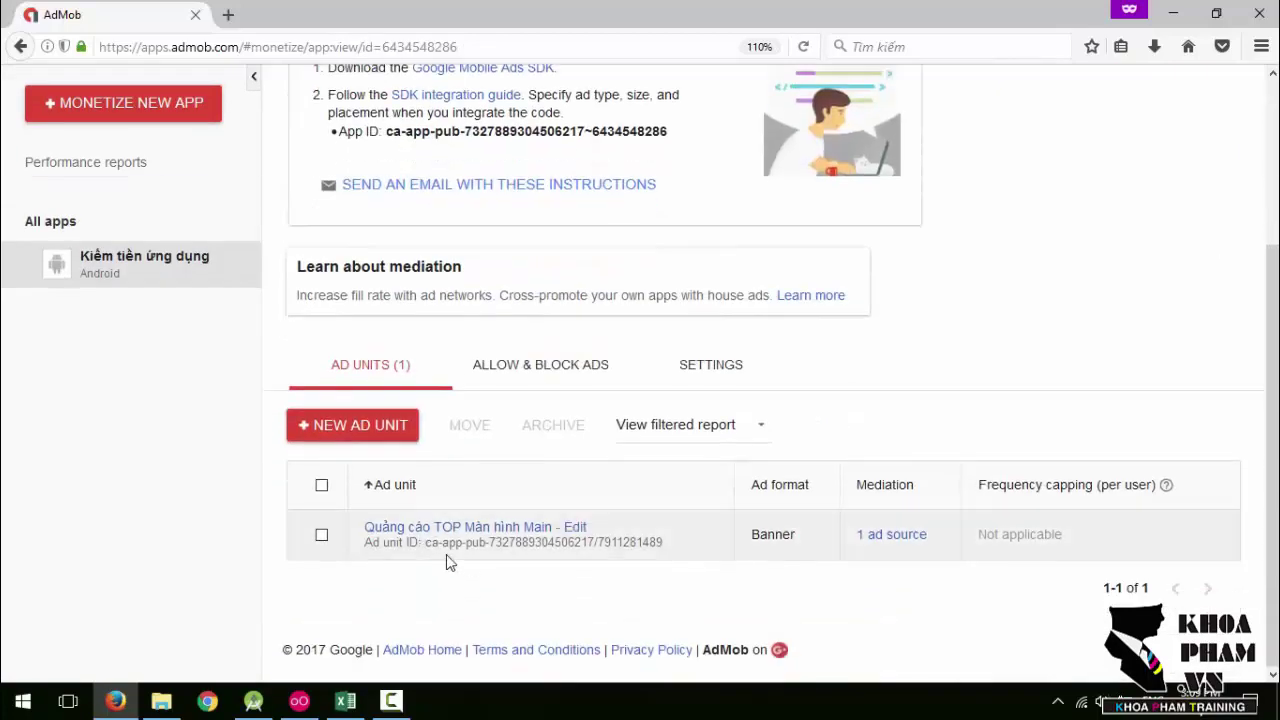